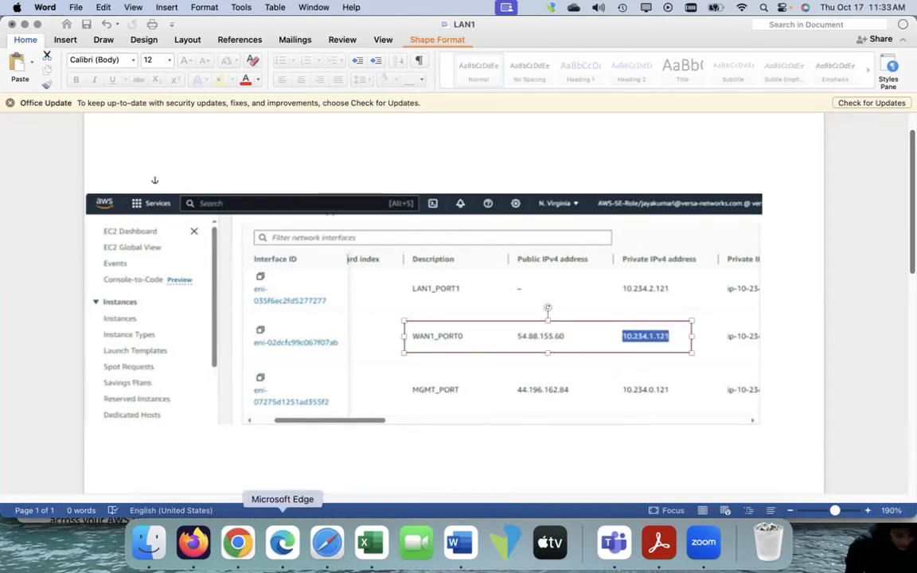
Switch to Microsoft Edge and examine the WAN address, public address, gateway and FQDN in the JAYAWS network configuration
click(282, 542)
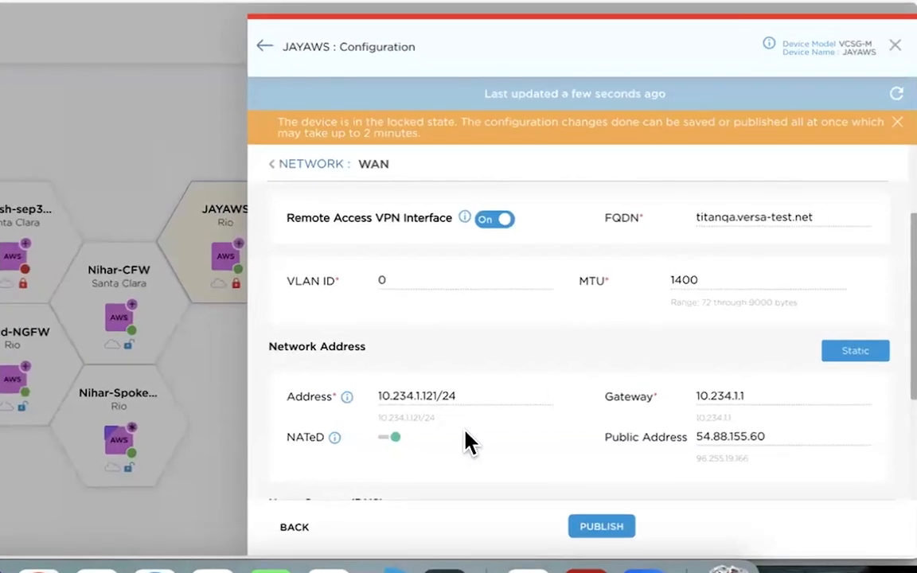
drag(461, 396, 374, 398)
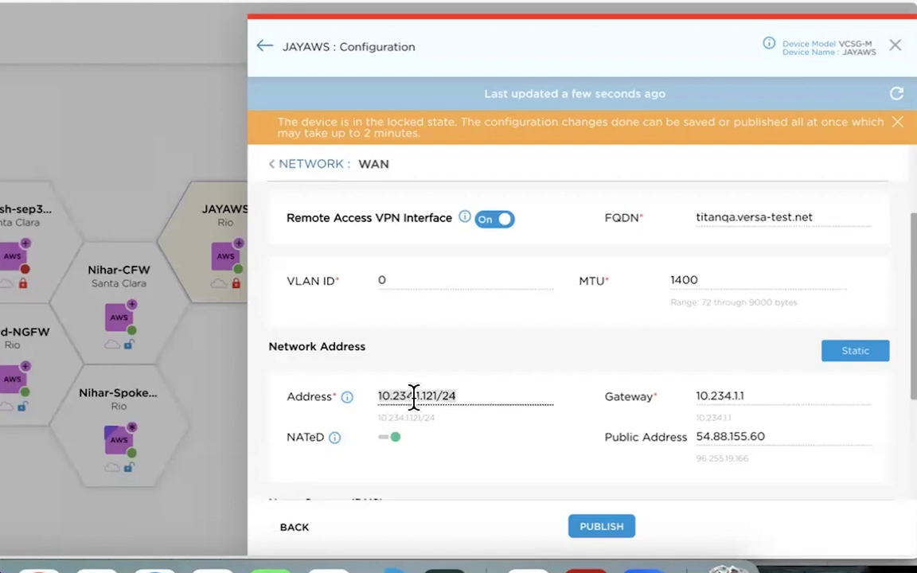
drag(778, 431, 688, 439)
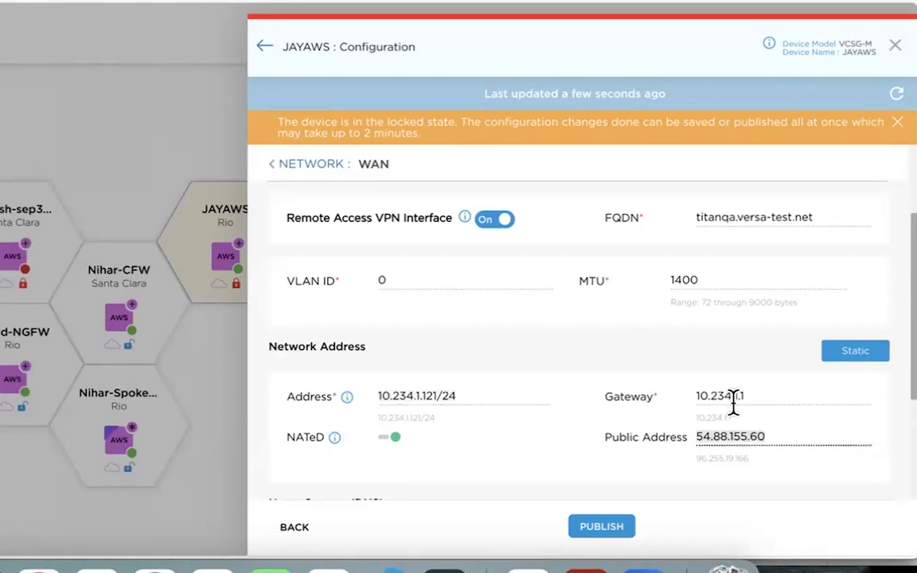
drag(752, 396, 690, 399)
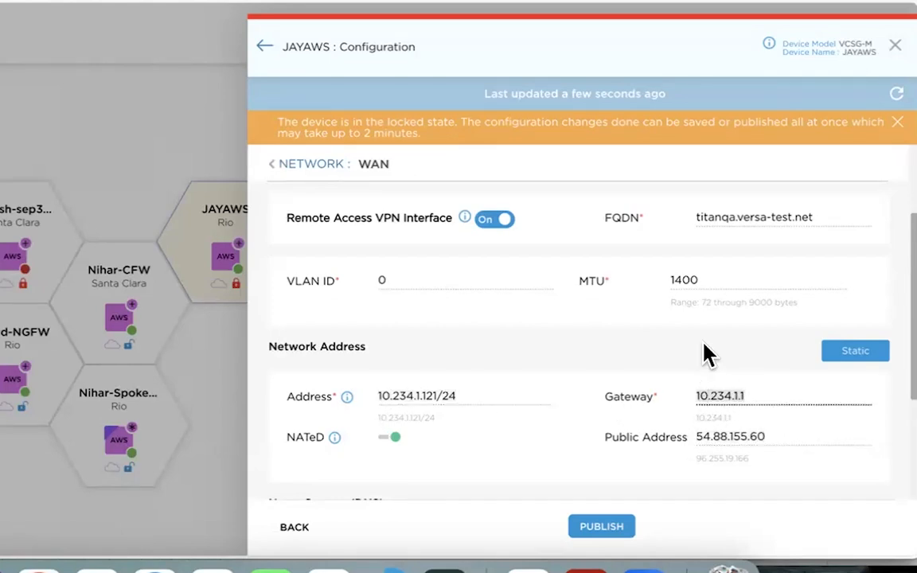
drag(821, 217, 688, 227)
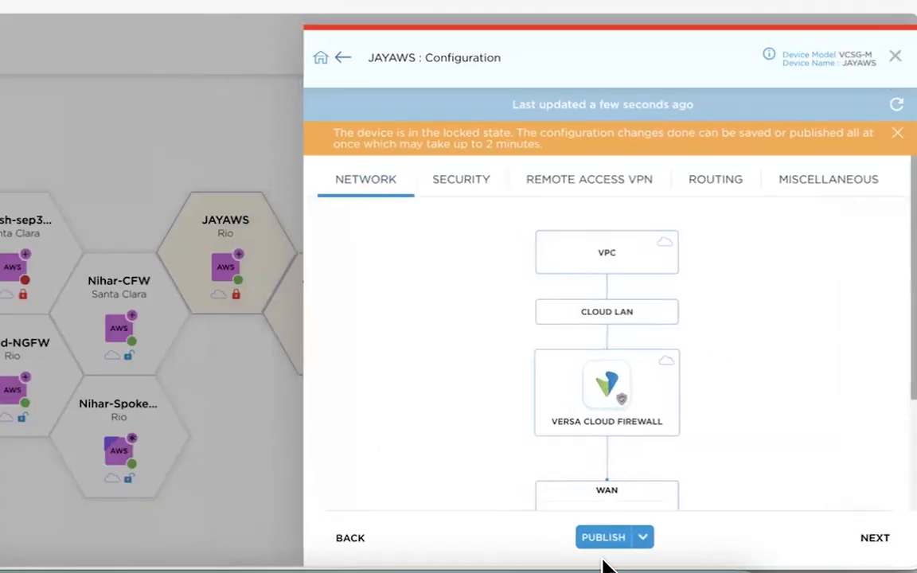
Leave the JAYAWS configuration and open the Versa Secure Private Access (VSPA) or Remote Access VPN template
click(895, 60)
click(736, 443)
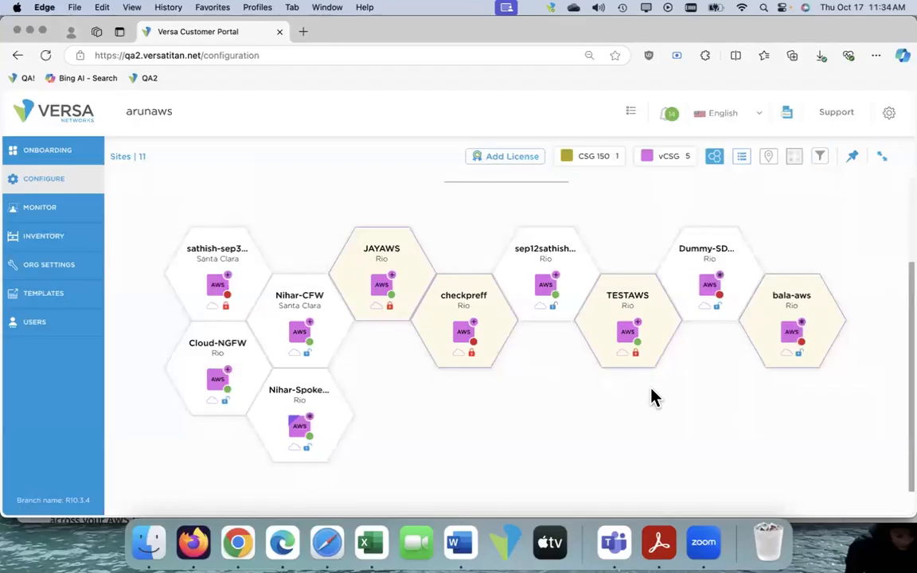
click(36, 292)
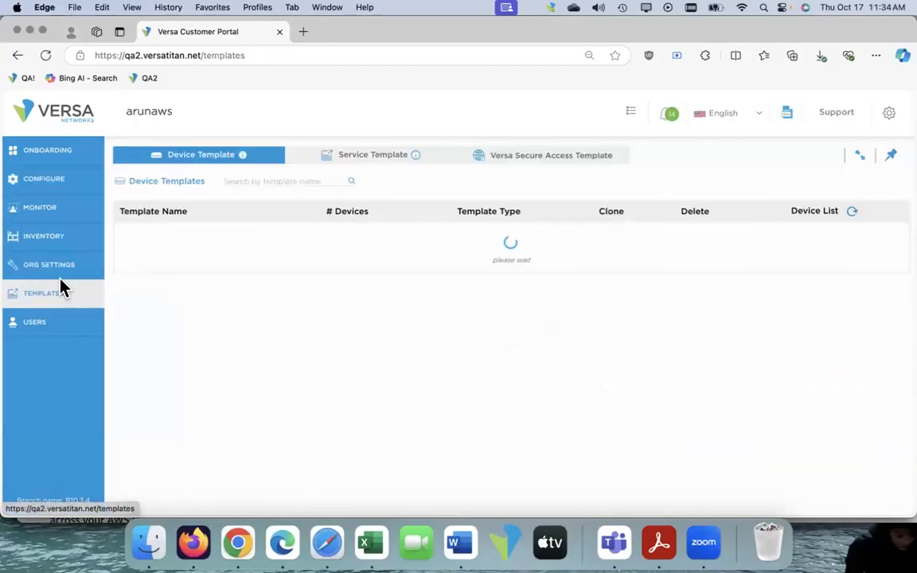
click(519, 161)
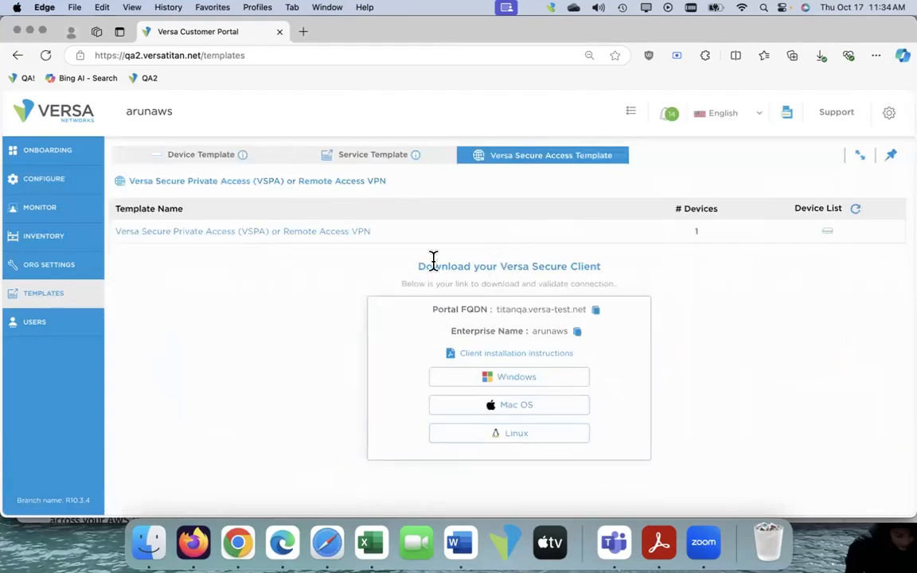
click(325, 235)
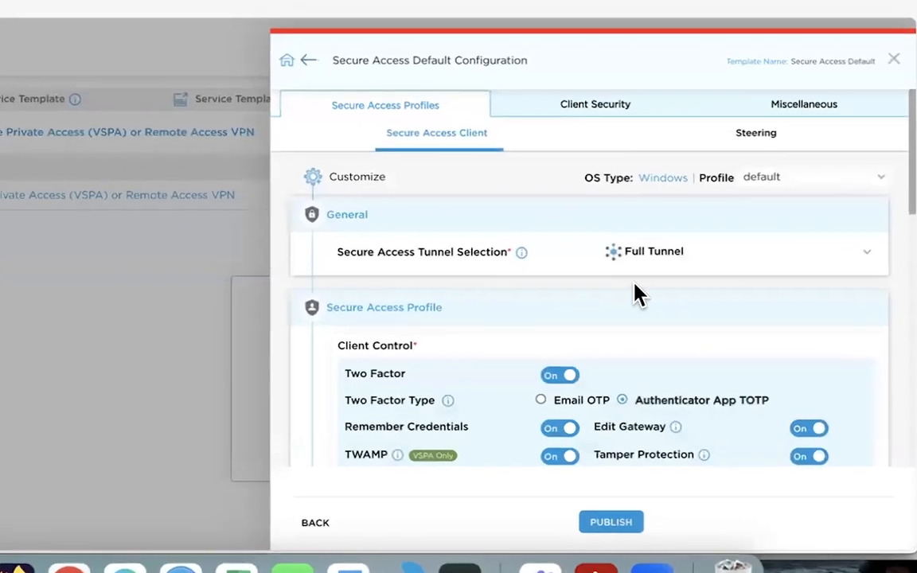
Review the template's private prefix access, name server, authenticator, tunnel and two-factor settings in the secure access client profile
scroll(629, 293, down, 10)
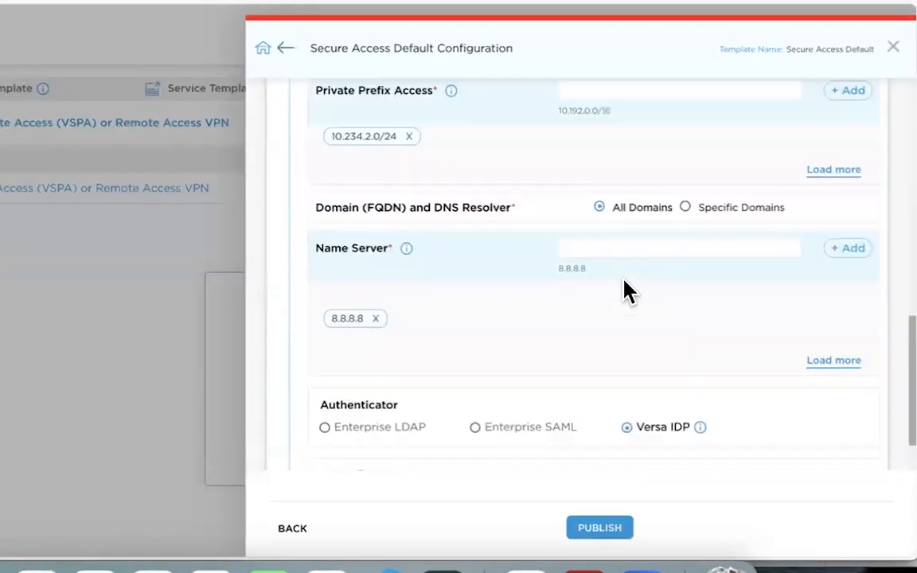
scroll(624, 281, up, 2)
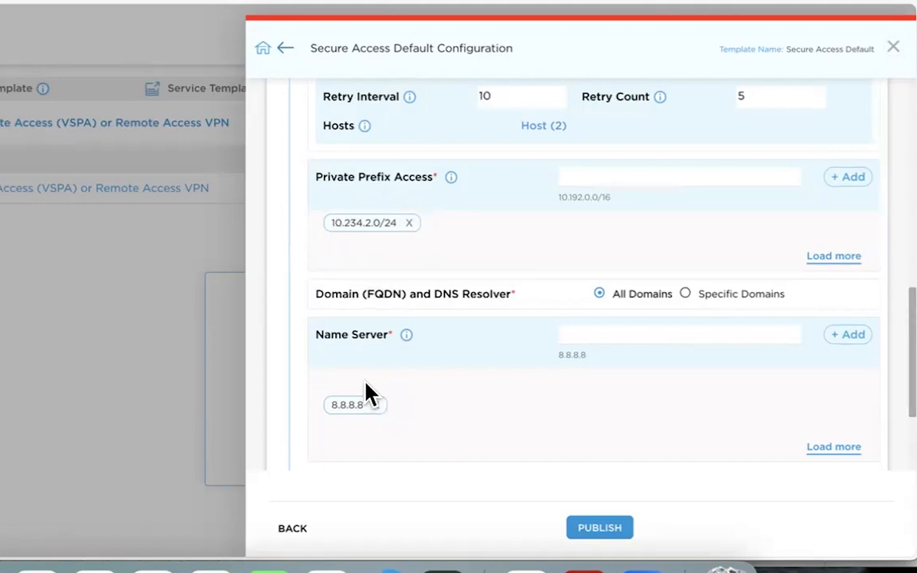
scroll(431, 422, up, 5)
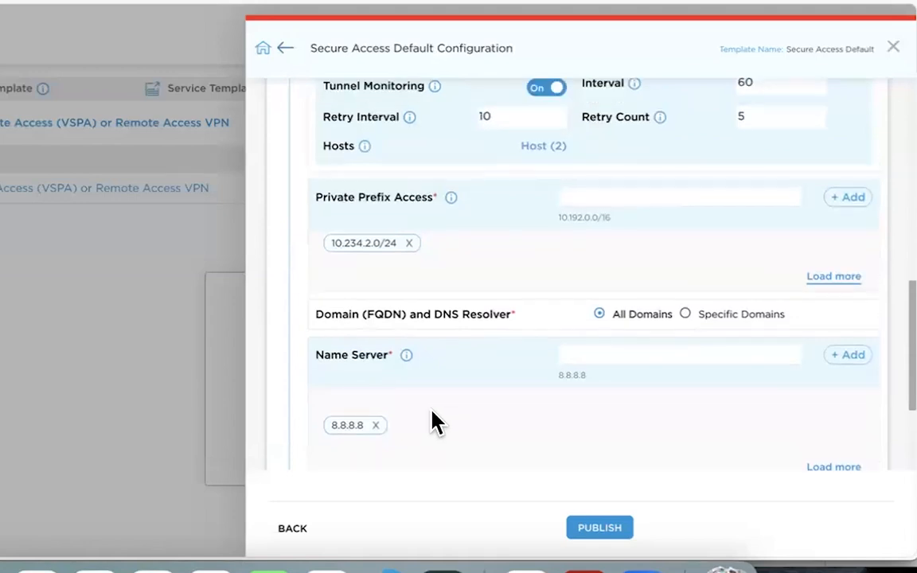
scroll(431, 422, up, 1)
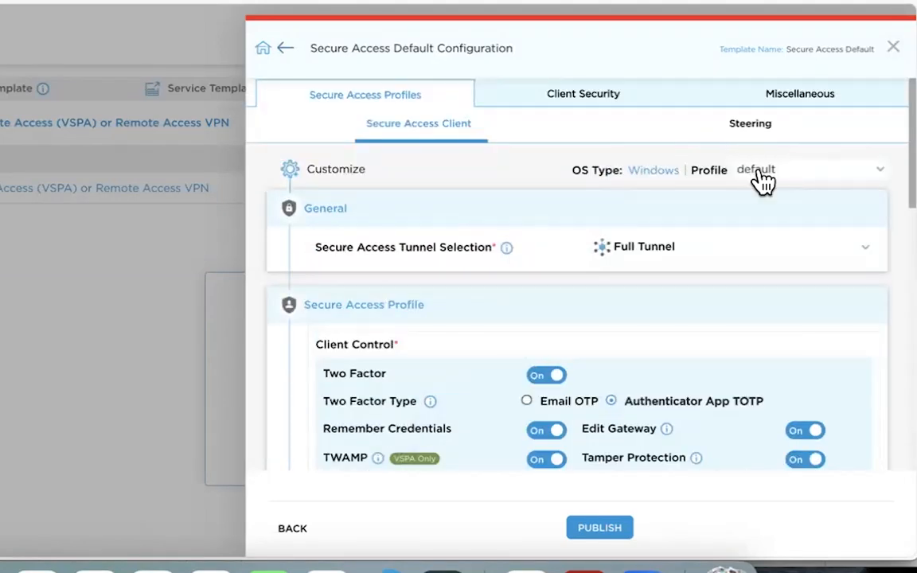
scroll(524, 343, down, 1)
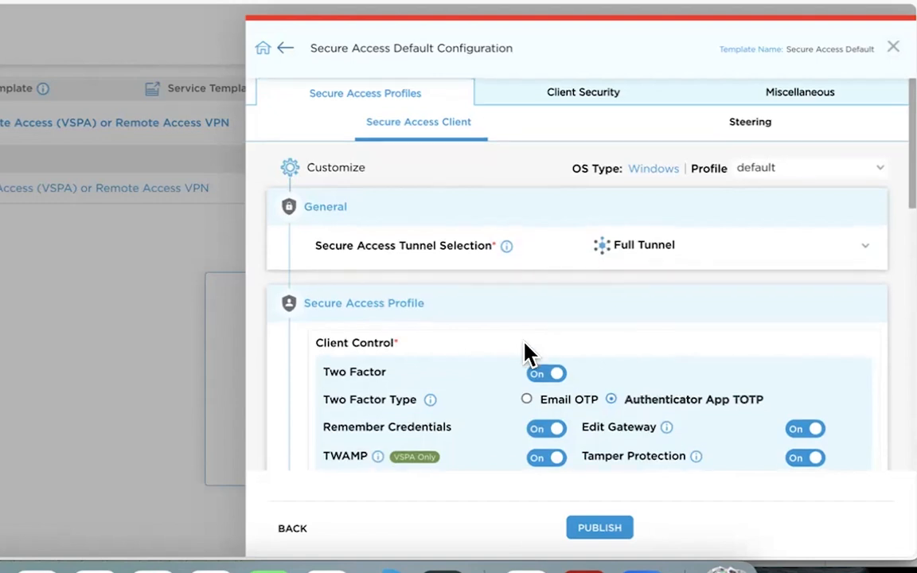
Choose Email OTP as the two-factor type, and turn Two Factor off in the client control settings
click(527, 393)
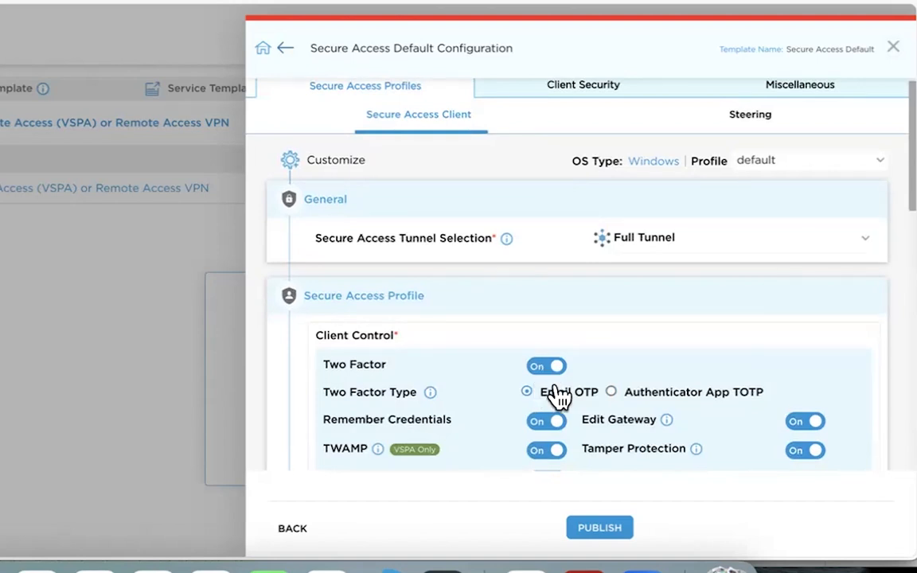
click(547, 367)
scroll(681, 329, down, 1)
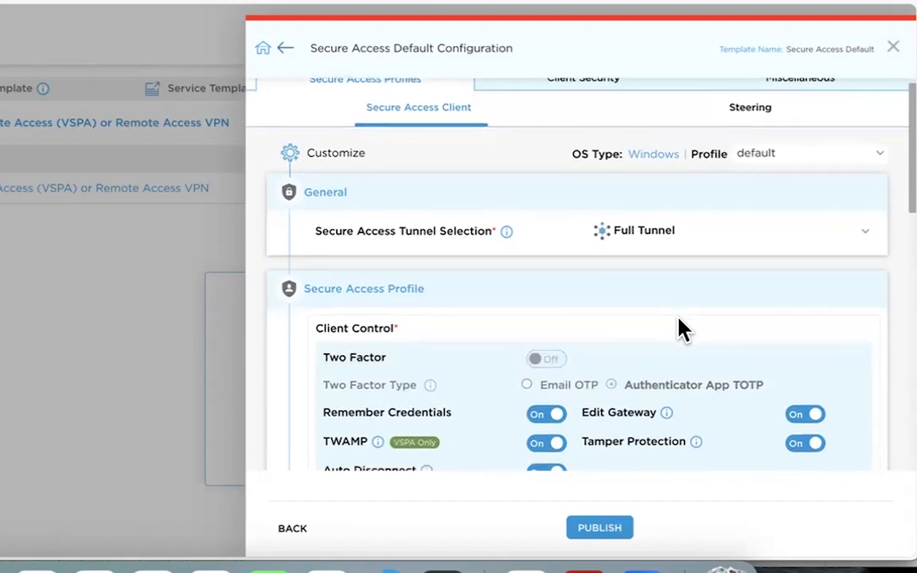
scroll(681, 329, up, 1)
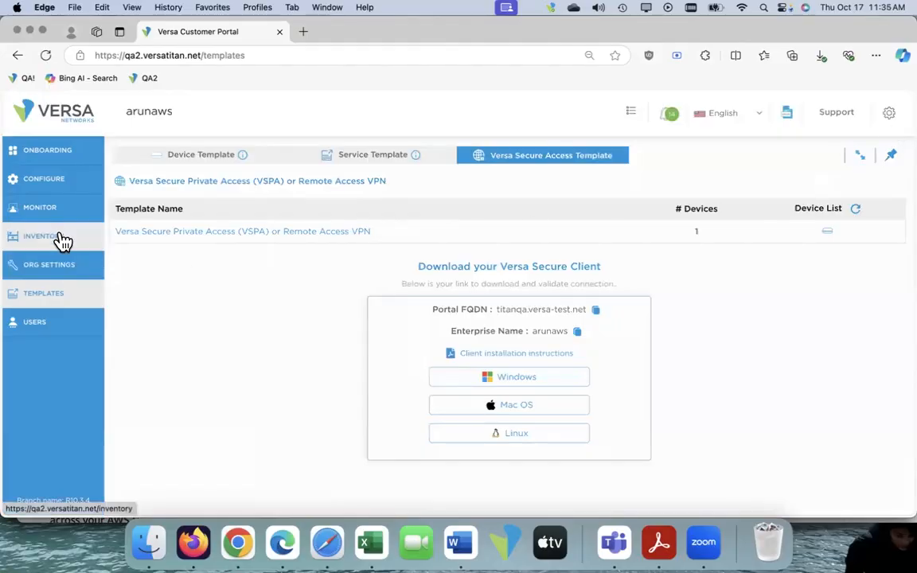
Go to the device inventory and open the key upload form for the Cloud-NGFW device
click(63, 239)
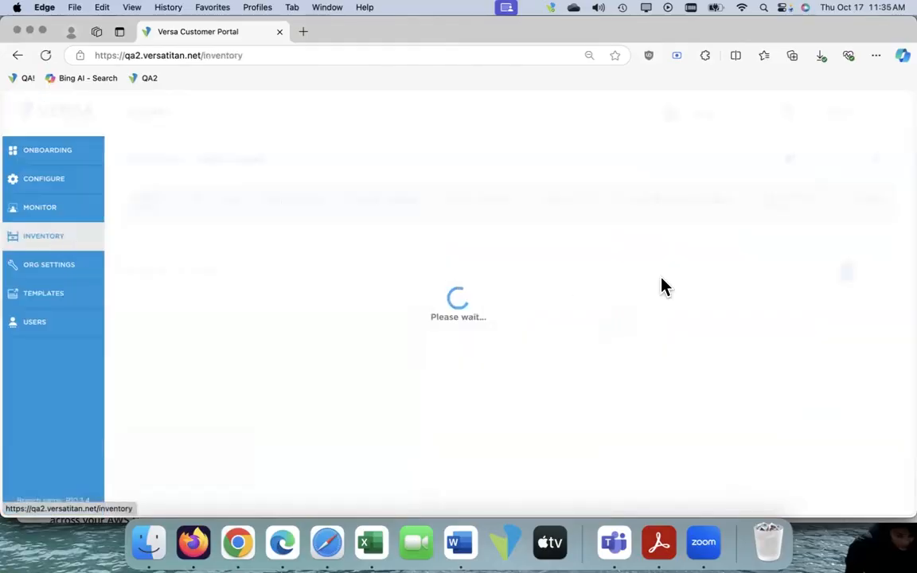
scroll(796, 374, down, 3)
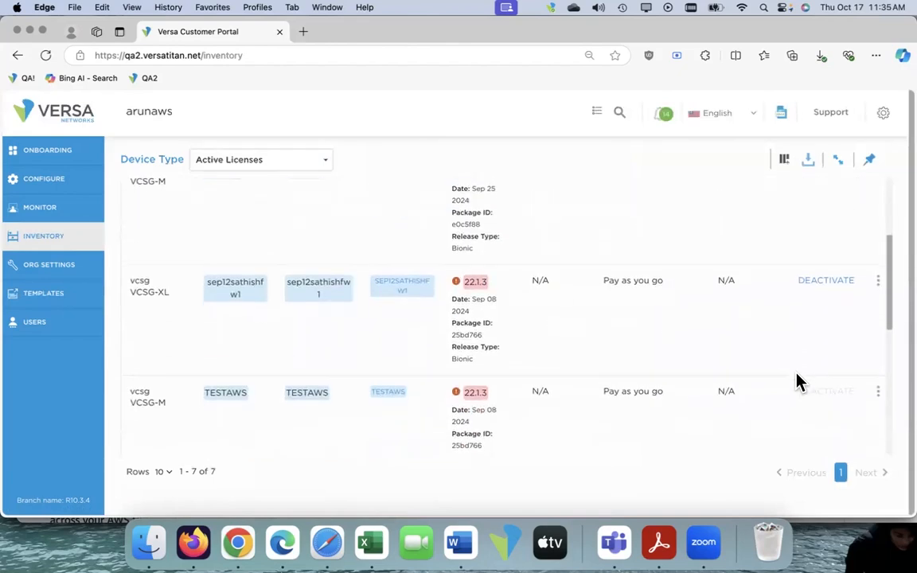
scroll(798, 382, up, 3)
scroll(799, 383, down, 3)
scroll(800, 382, down, 3)
click(878, 374)
mouse_move(820, 312)
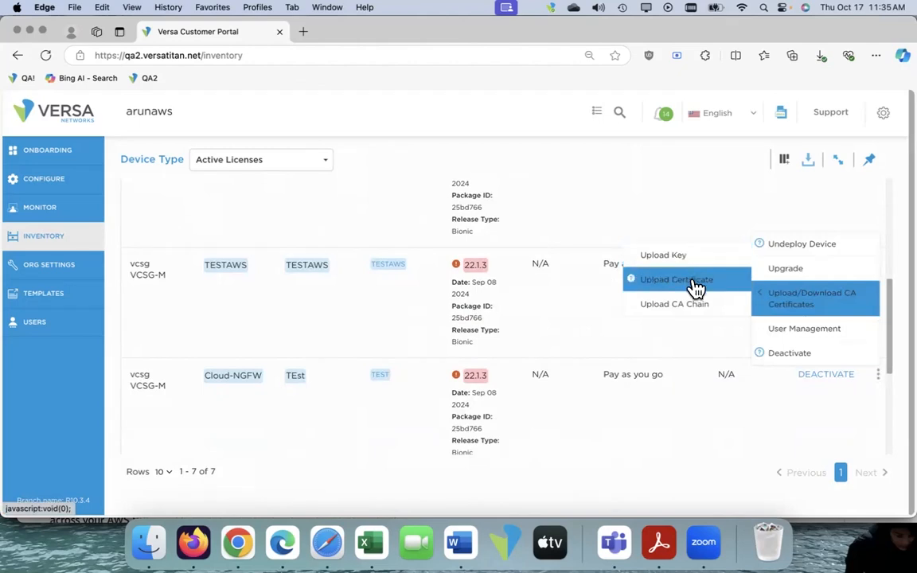
click(666, 257)
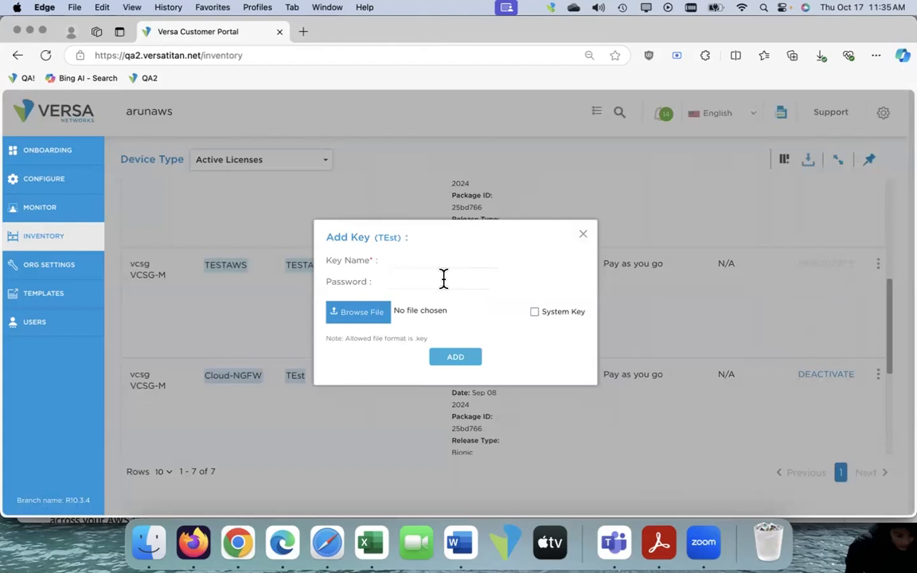
Switch to Acrobat and examine the example FQDN, key, certificate and CA chain names in the Upload Public Certificates instructions
click(659, 543)
scroll(391, 179, up, 10)
scroll(392, 182, up, 15)
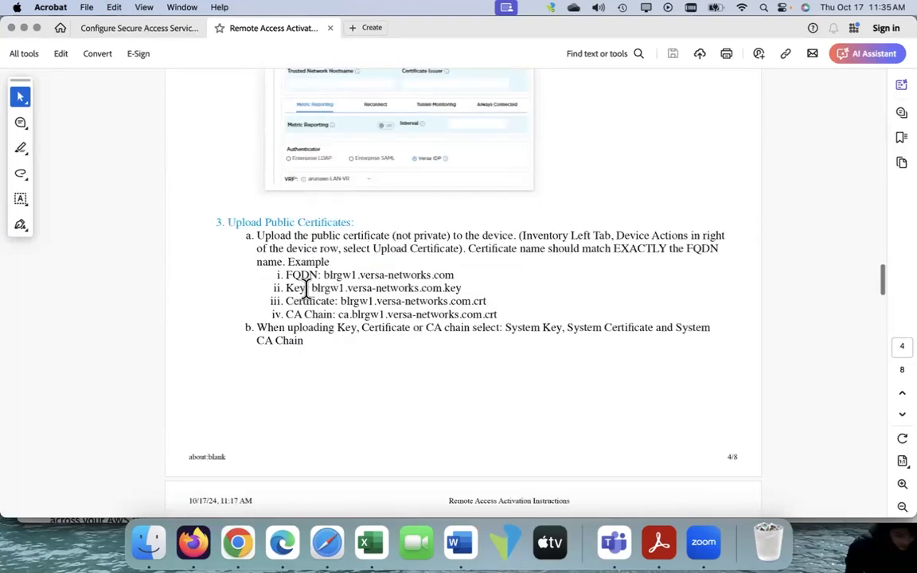
drag(312, 288, 345, 283)
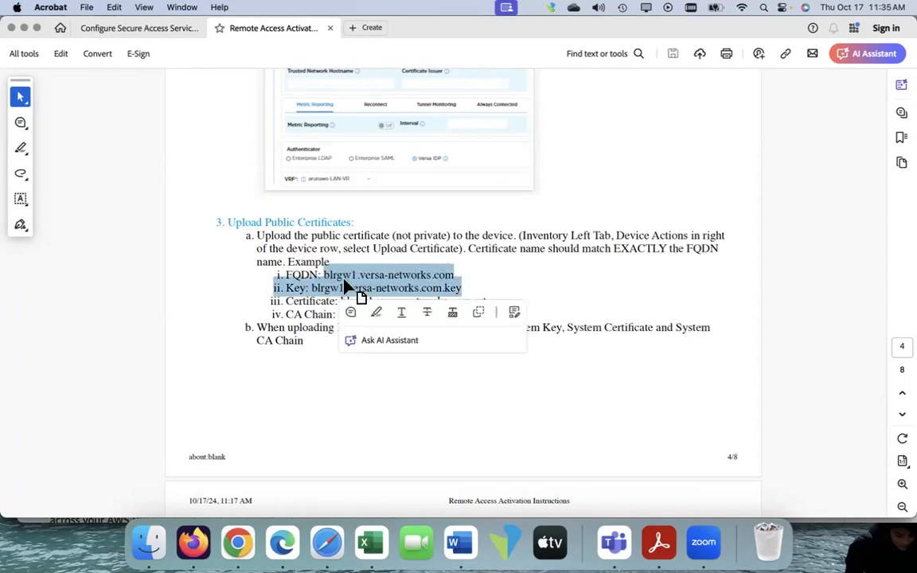
click(491, 293)
drag(497, 315, 276, 275)
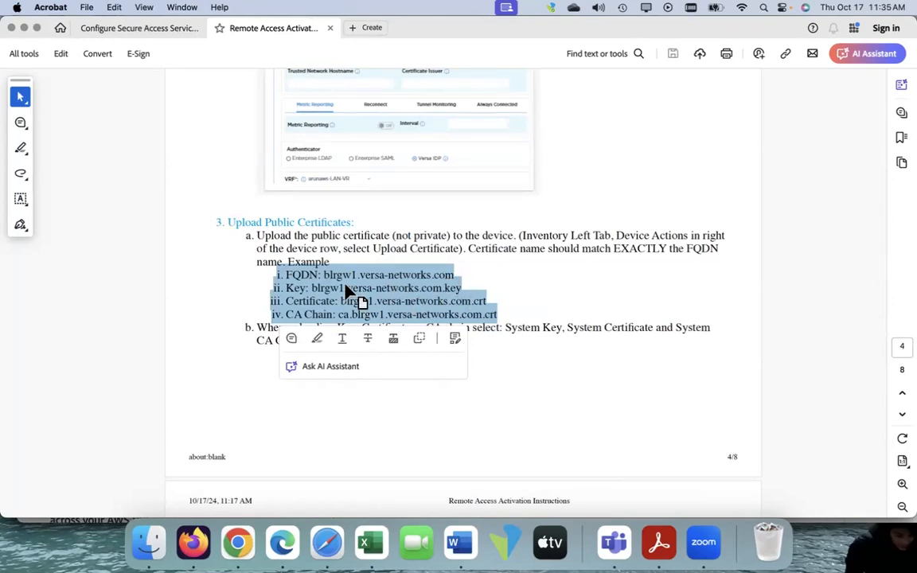
Switch back to Microsoft Edge, dismiss the key upload form and open the certificate upload form for the Cloud-NGFW device
click(290, 545)
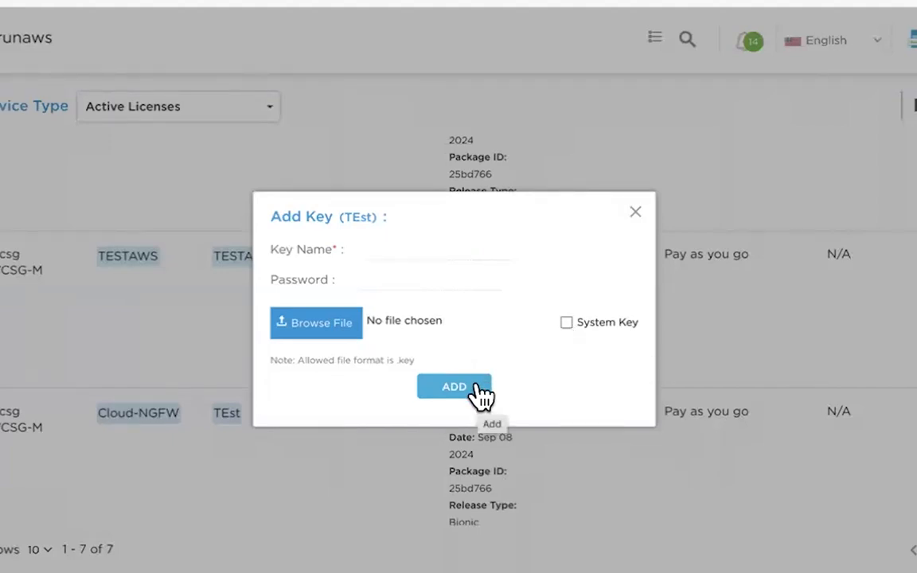
click(637, 213)
click(879, 376)
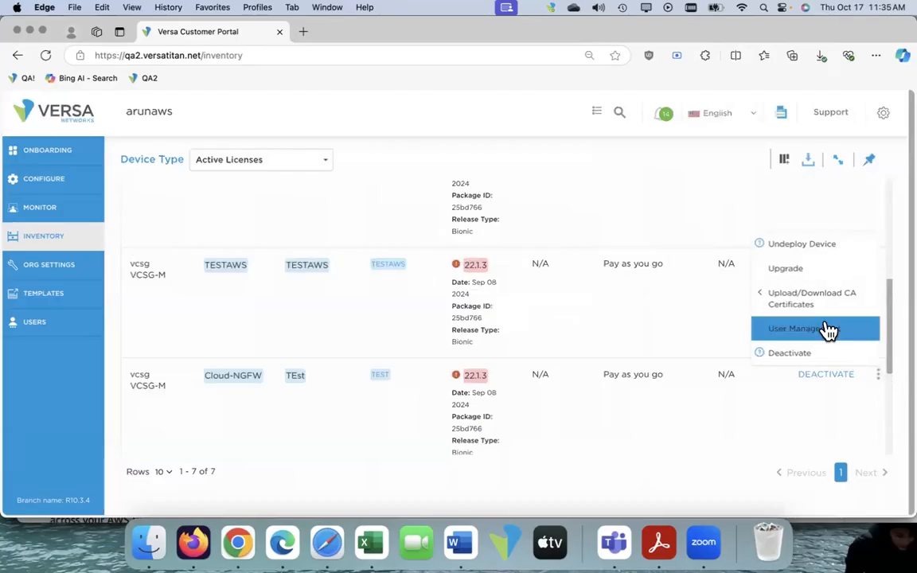
mouse_move(820, 305)
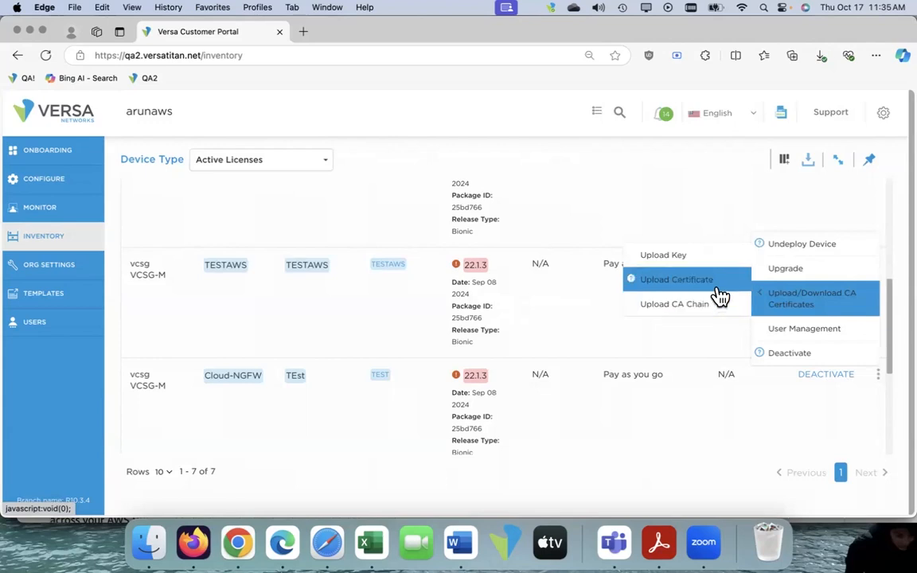
click(669, 282)
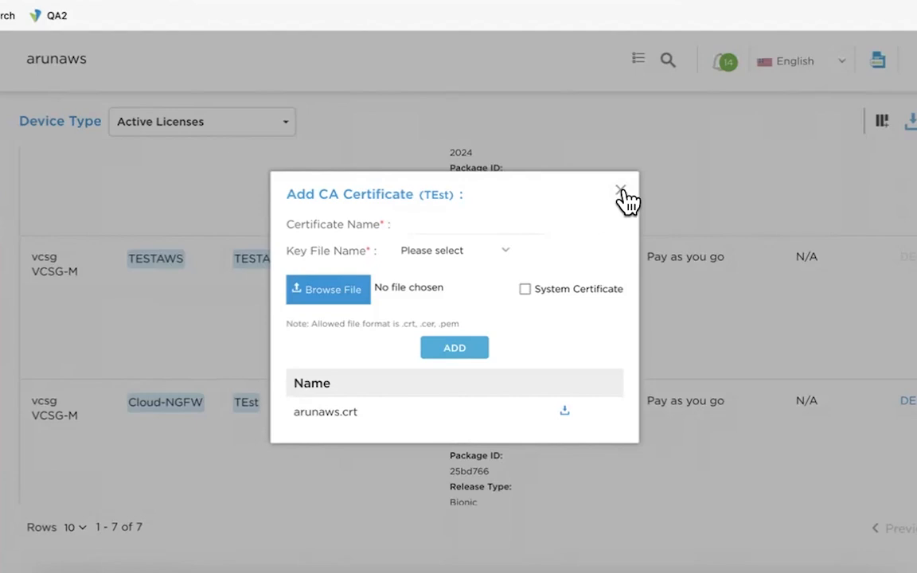
Mark the certificate as a System Certificate and close the form without adding anything
drag(623, 193, 618, 237)
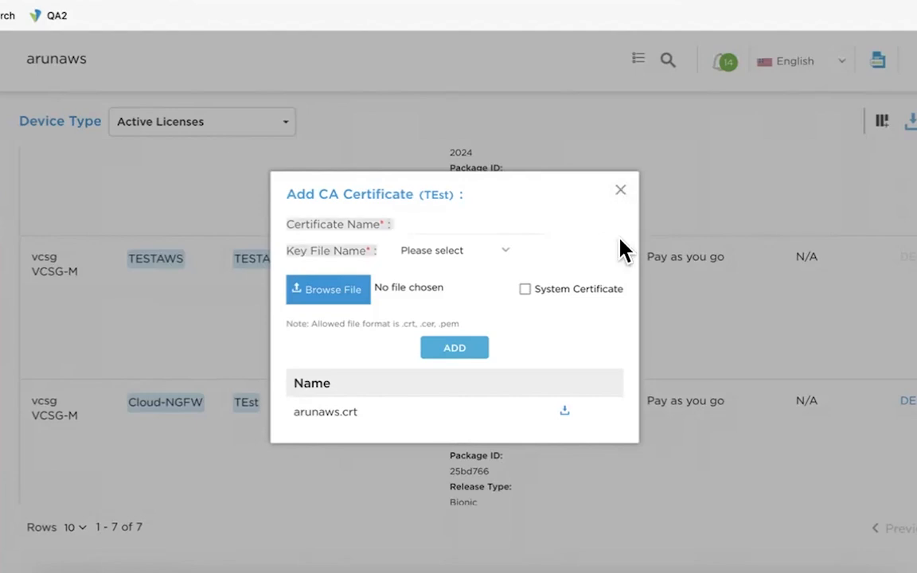
click(525, 289)
click(622, 191)
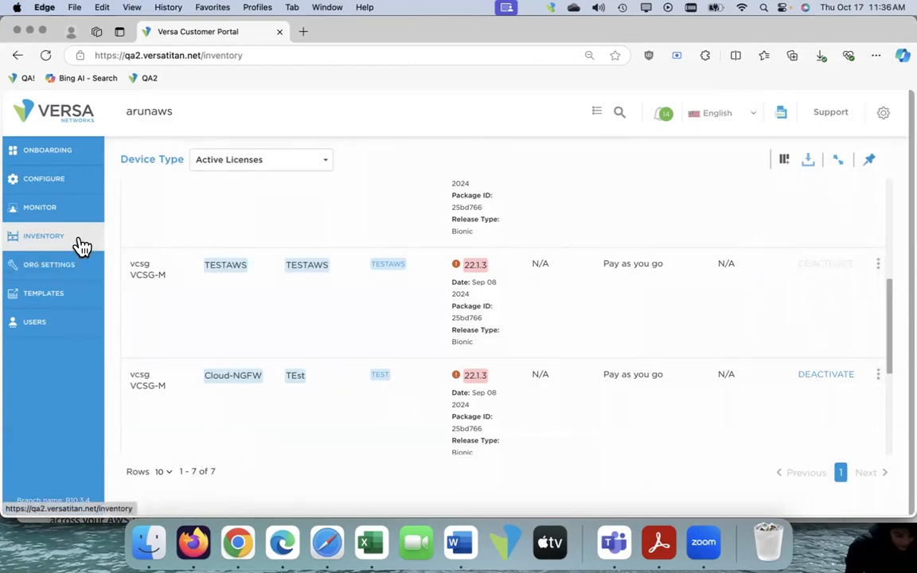
Open the JAYAWS device configuration from the configured sites and show its remote access VPN IPSEC tunnel address pool
click(61, 185)
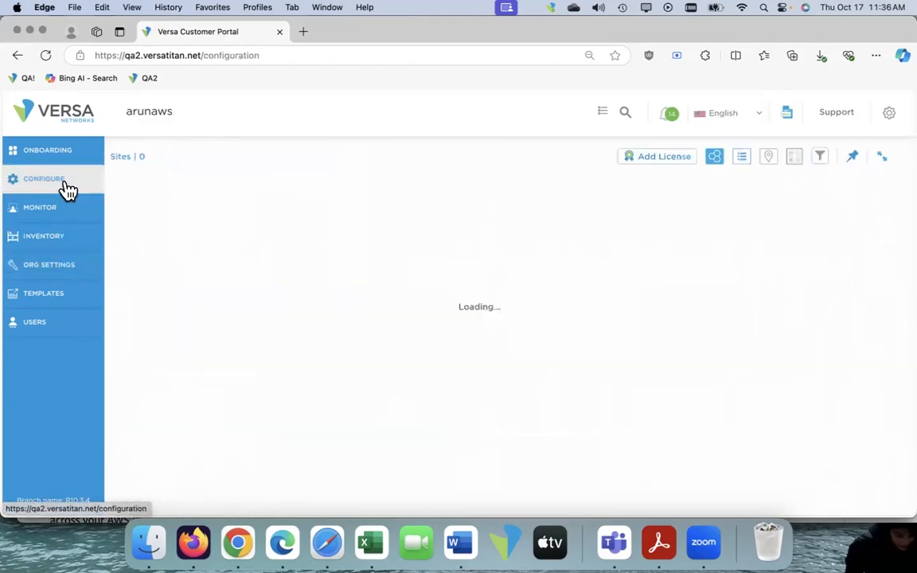
scroll(382, 362, down, 3)
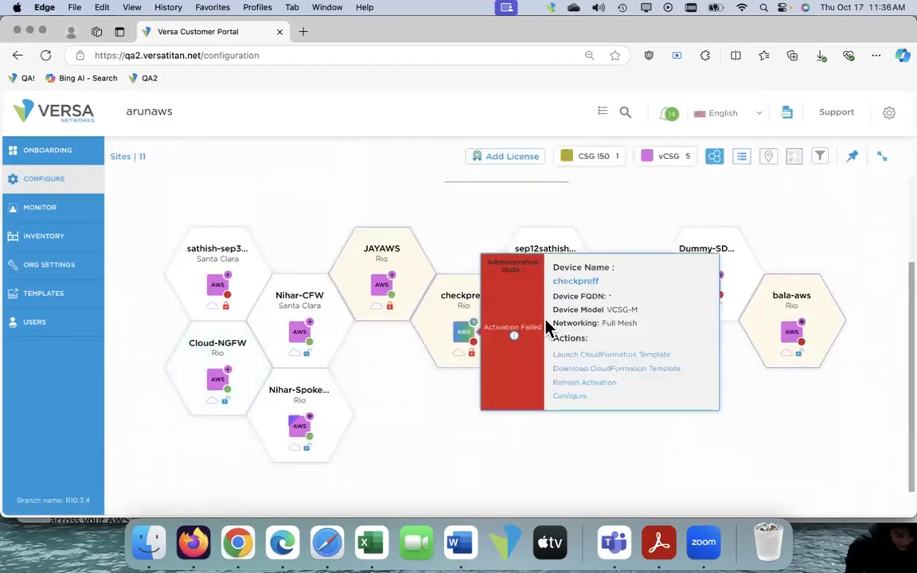
mouse_move(390, 275)
click(489, 329)
click(673, 219)
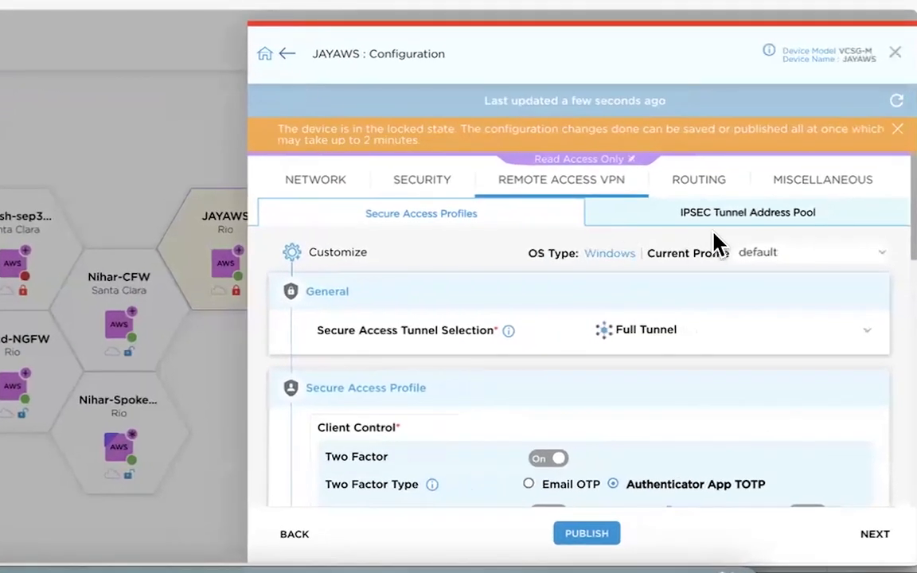
click(720, 216)
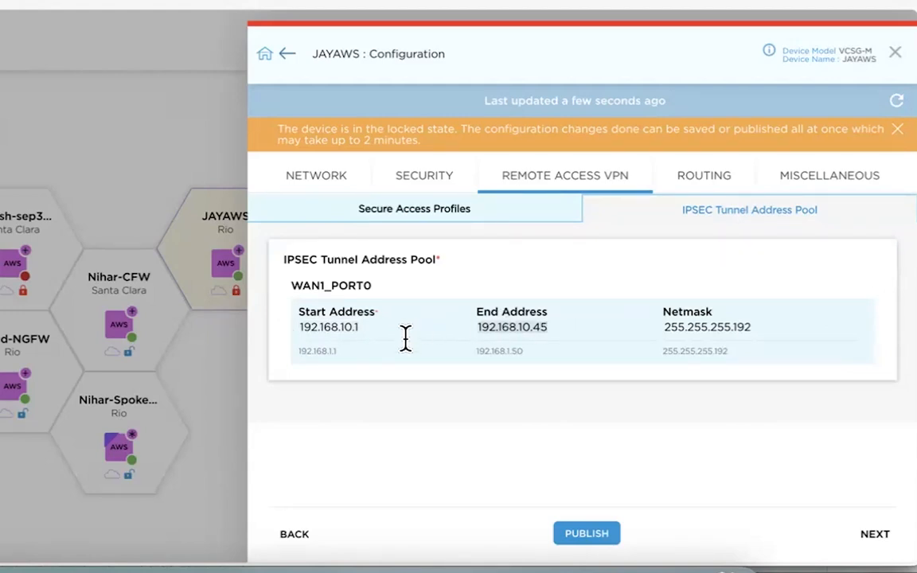
Examine the start and end addresses of the WAN1_PORT0 tunnel address pool
drag(368, 329, 328, 327)
drag(551, 326, 478, 328)
drag(379, 327, 287, 329)
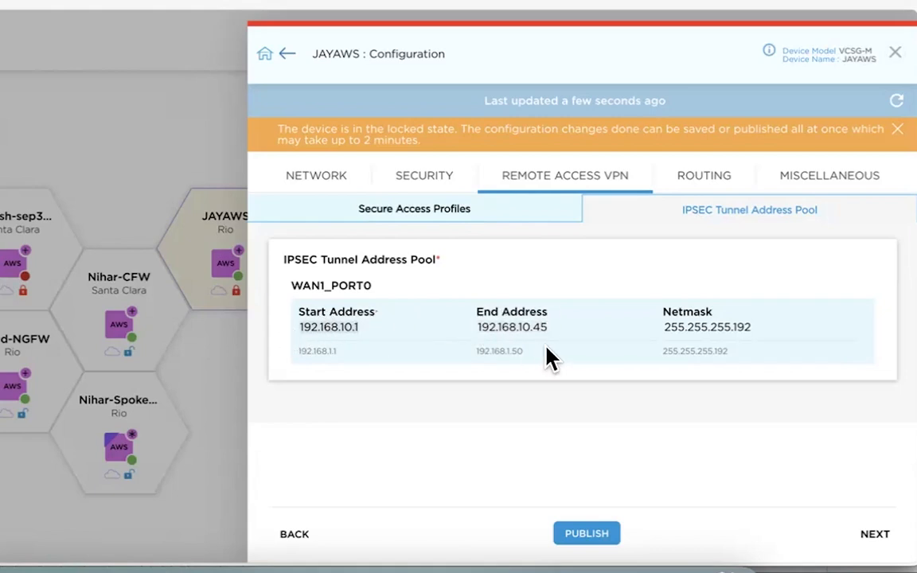
Examine the end address and netmask of the WAN1_PORT0 tunnel address pool, and close the JAYAWS configuration
drag(549, 327, 479, 323)
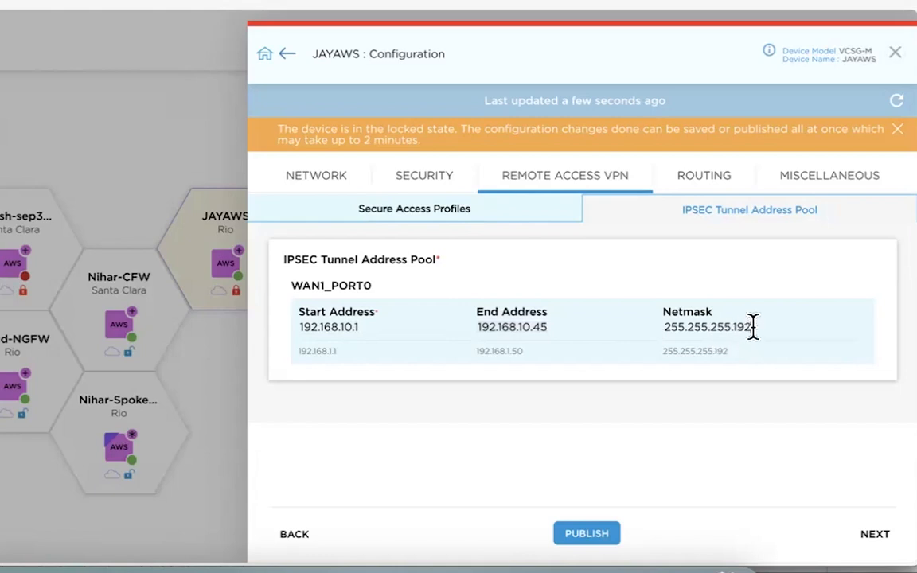
drag(749, 326, 682, 328)
drag(564, 325, 478, 325)
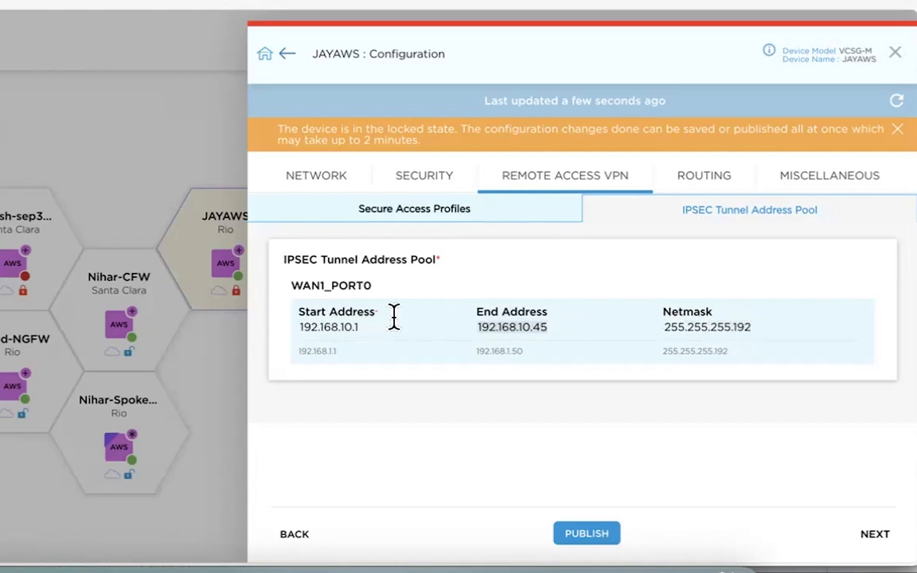
click(894, 54)
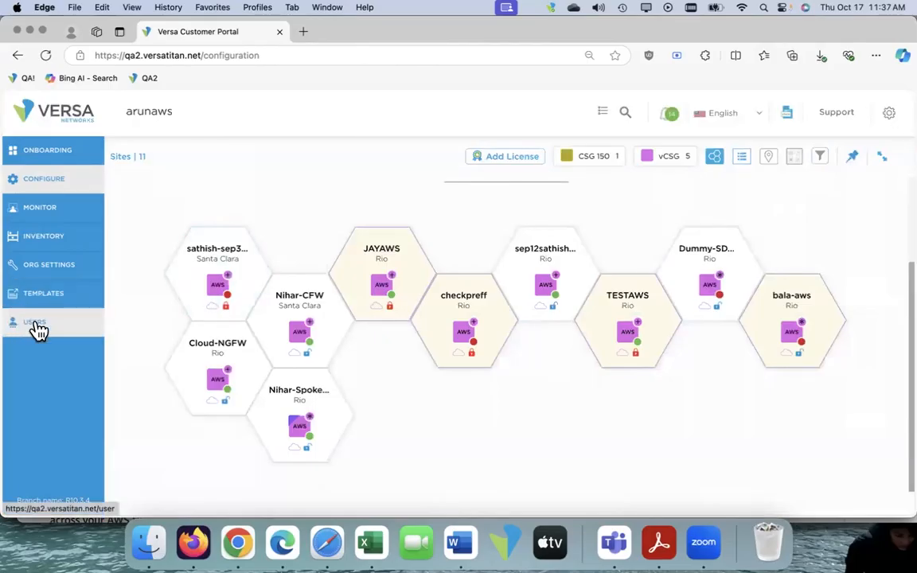
Start adding a user with VSPA/(RAC/RAS) as the only authentication option, and discard the form without creating the user
click(35, 324)
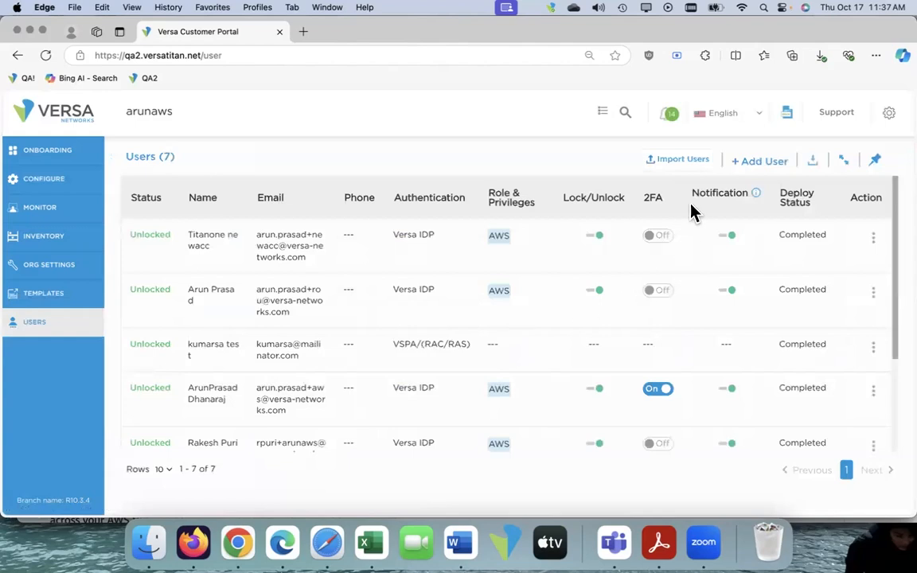
click(750, 159)
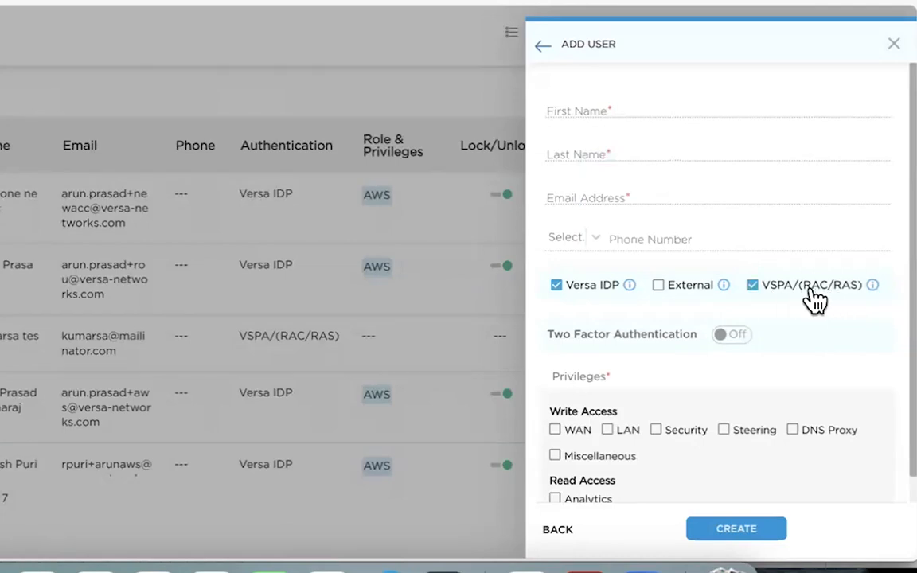
click(556, 286)
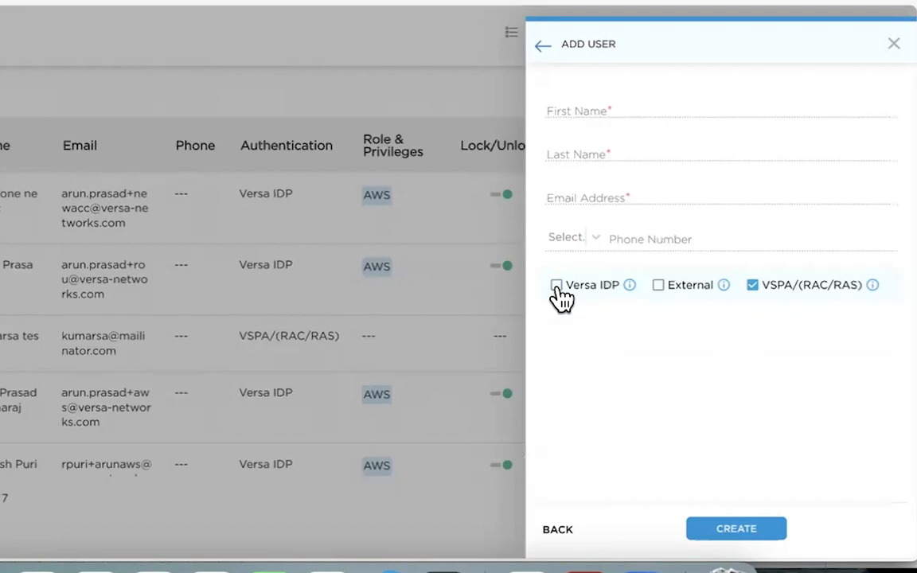
click(557, 286)
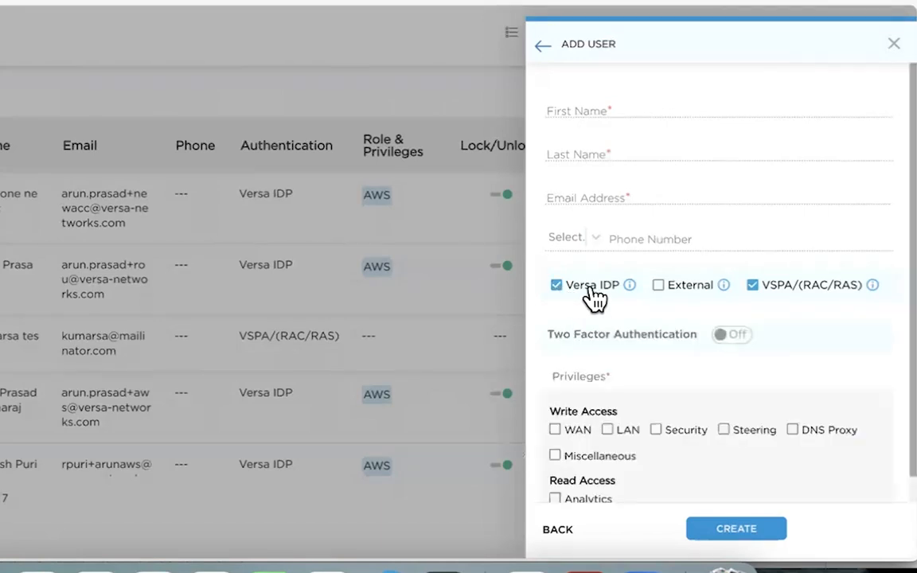
scroll(621, 407, down, 1)
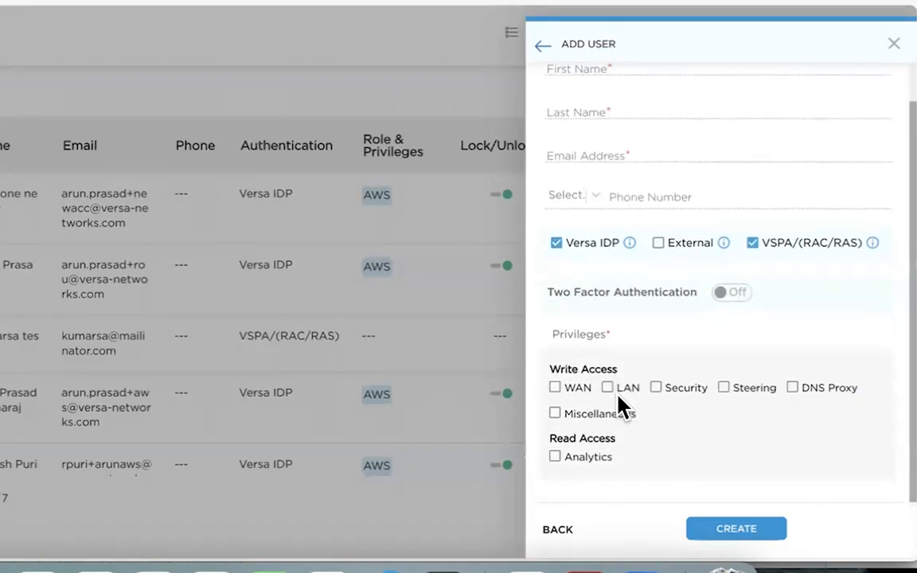
scroll(619, 398, up, 1)
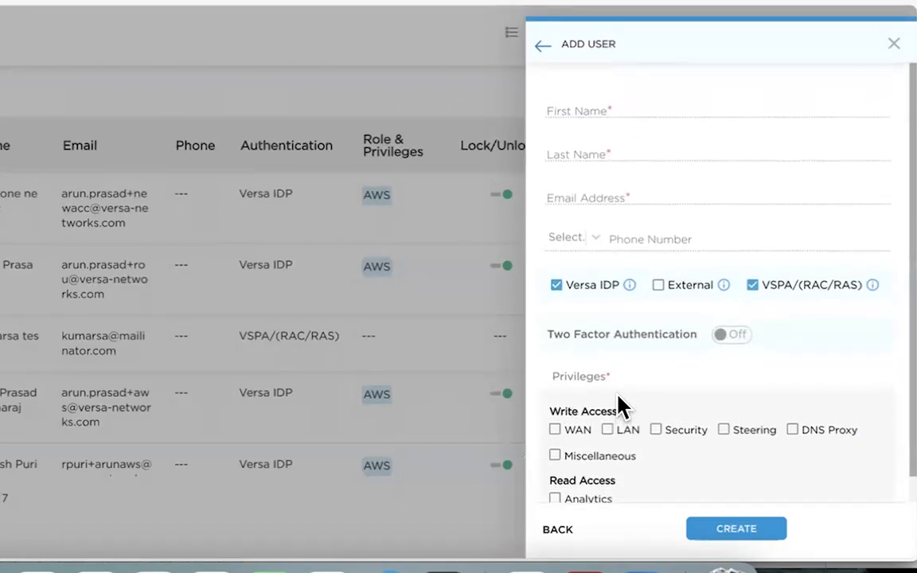
click(557, 286)
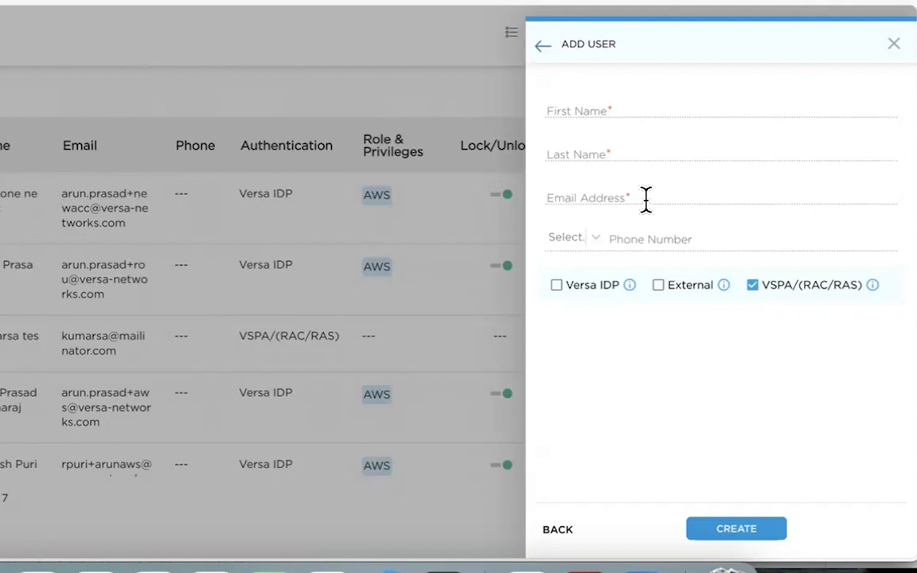
click(893, 45)
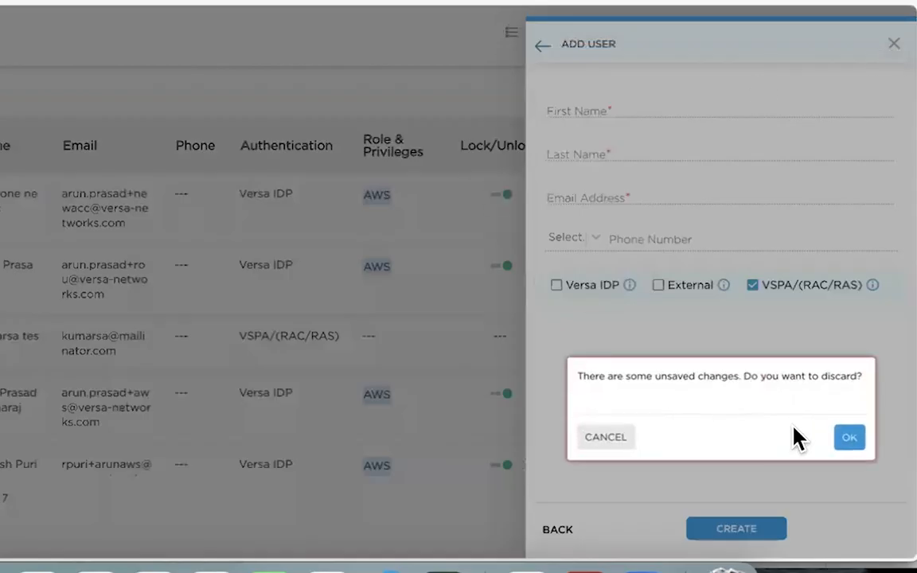
click(836, 437)
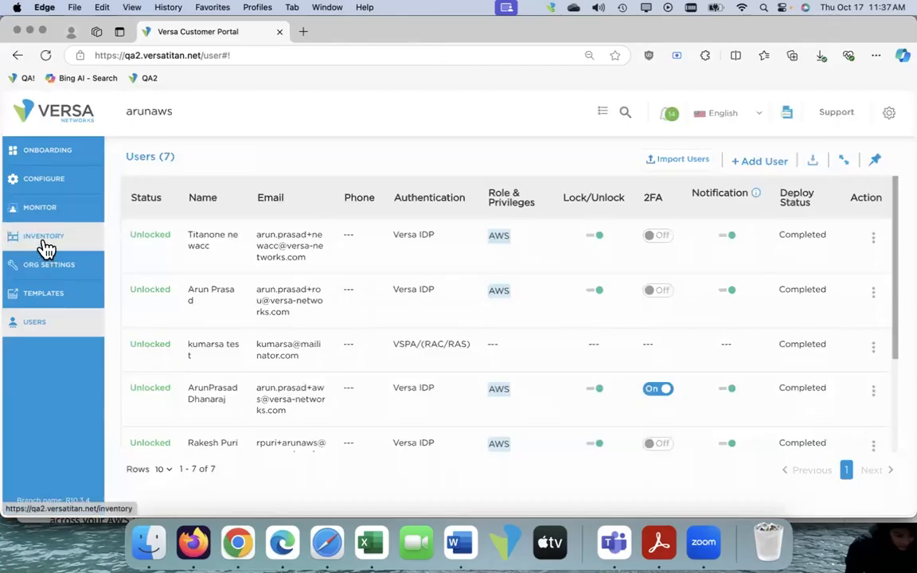
Show the Versa Secure Access Template with the client download details and open the SASE Client
click(45, 294)
click(602, 164)
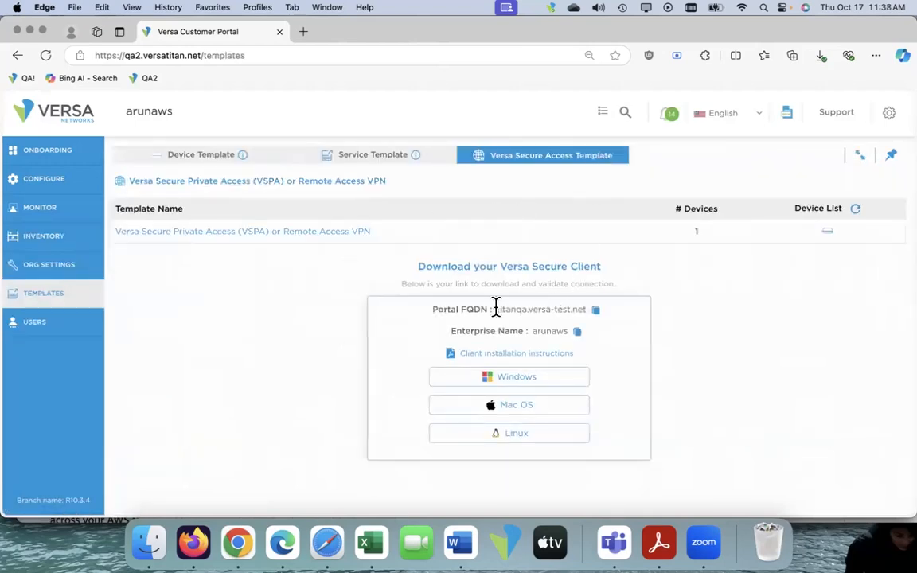
click(550, 8)
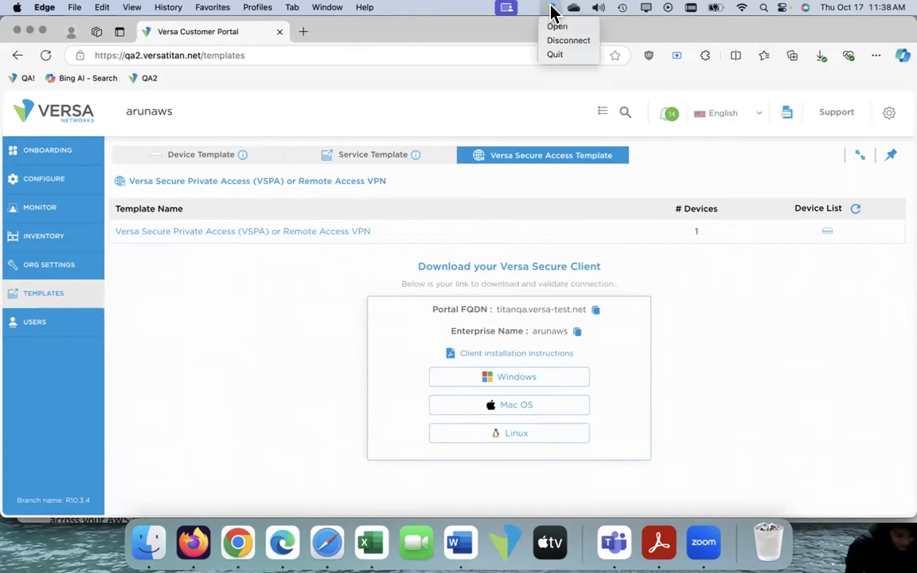
click(555, 31)
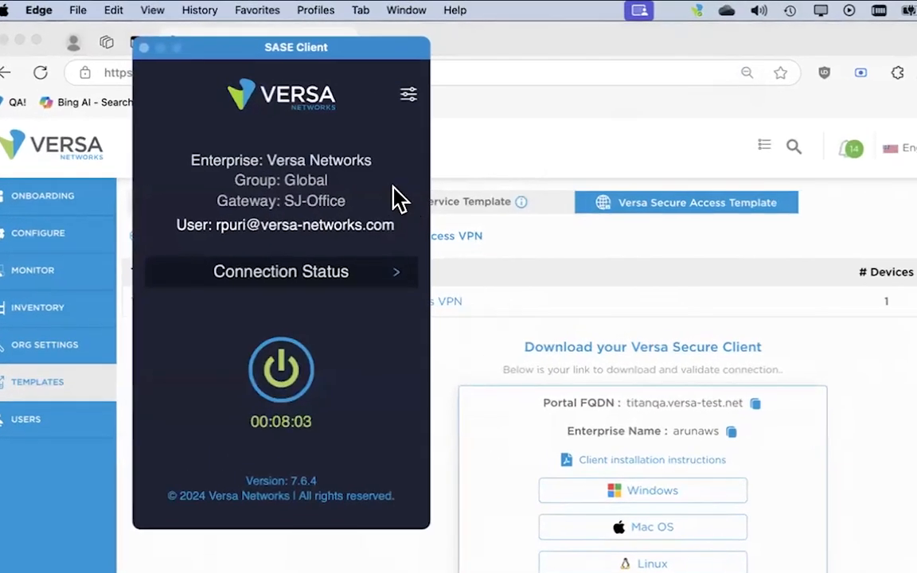
View the client's form for registering an enterprise, cancel it and return to the connection screen
click(408, 95)
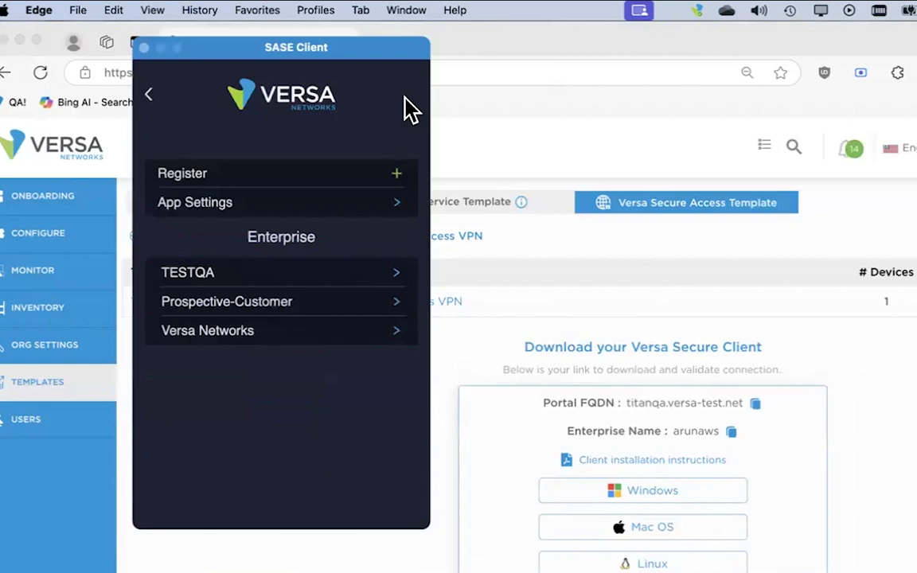
click(397, 174)
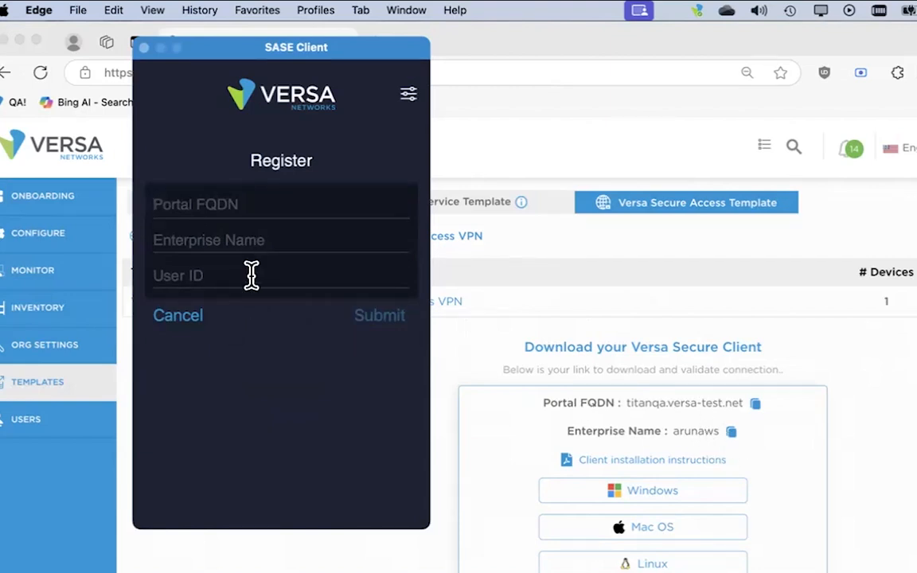
click(192, 318)
click(148, 95)
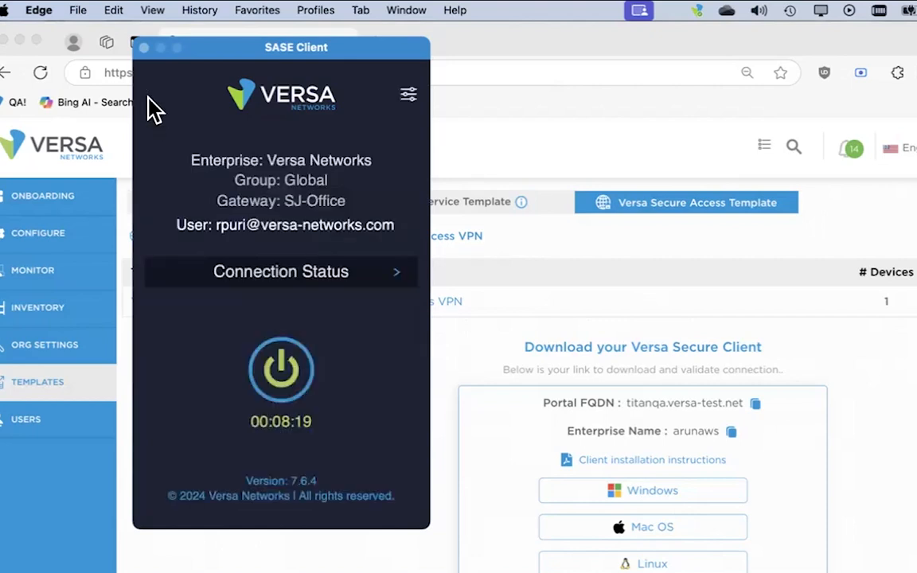
Disconnect the SASE Client and reconnect it to Versa Networks through the Global gateway group
click(280, 376)
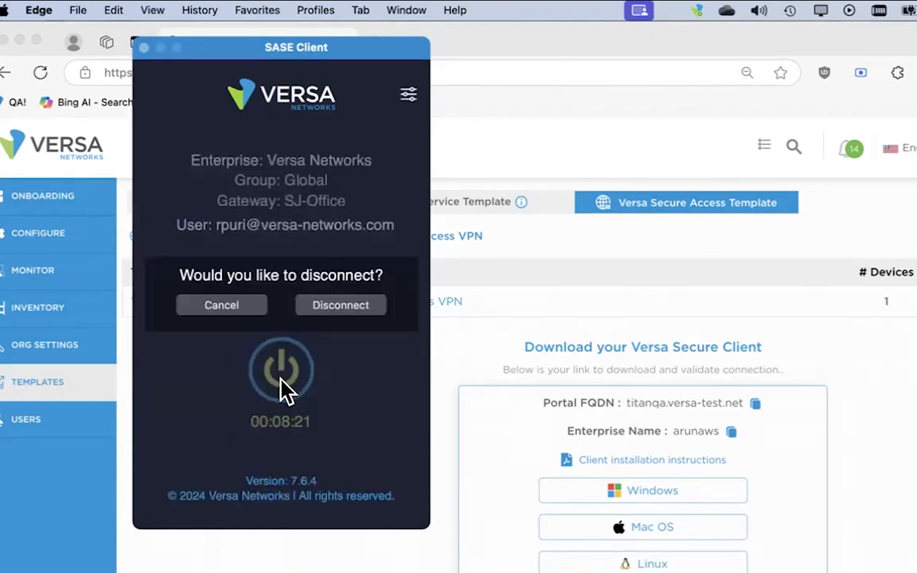
click(342, 310)
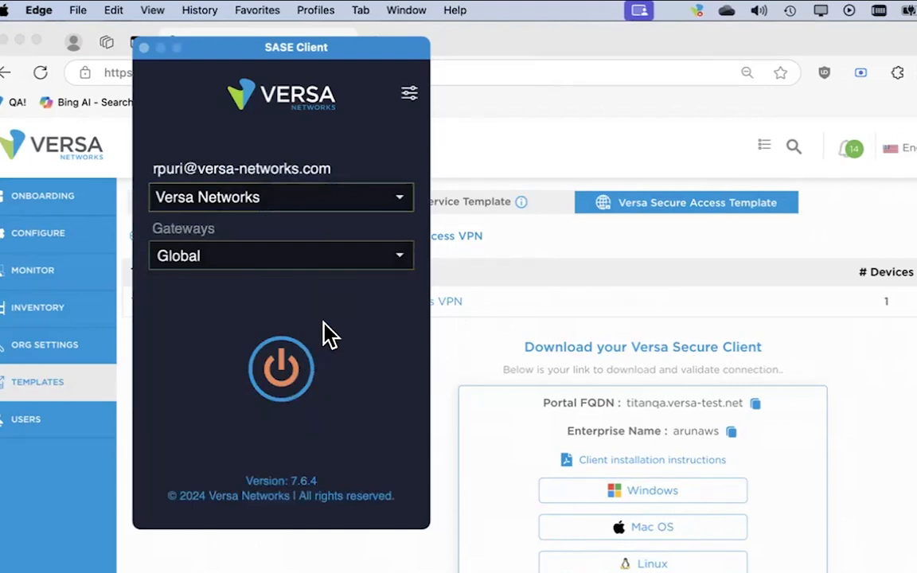
click(287, 370)
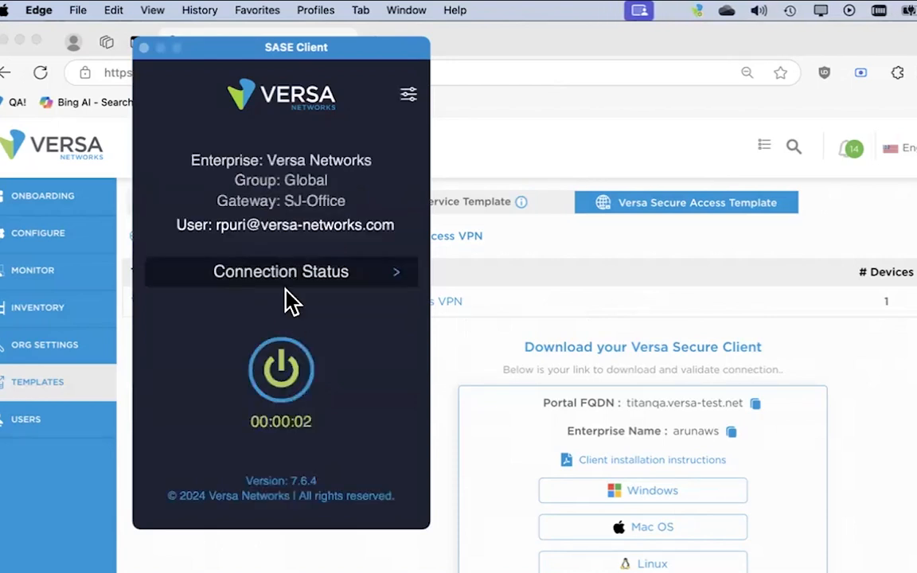
Disconnect the SASE Client and reconnect it through the SantaClara-DC gateway, then return to the Versa portal
click(275, 370)
click(320, 305)
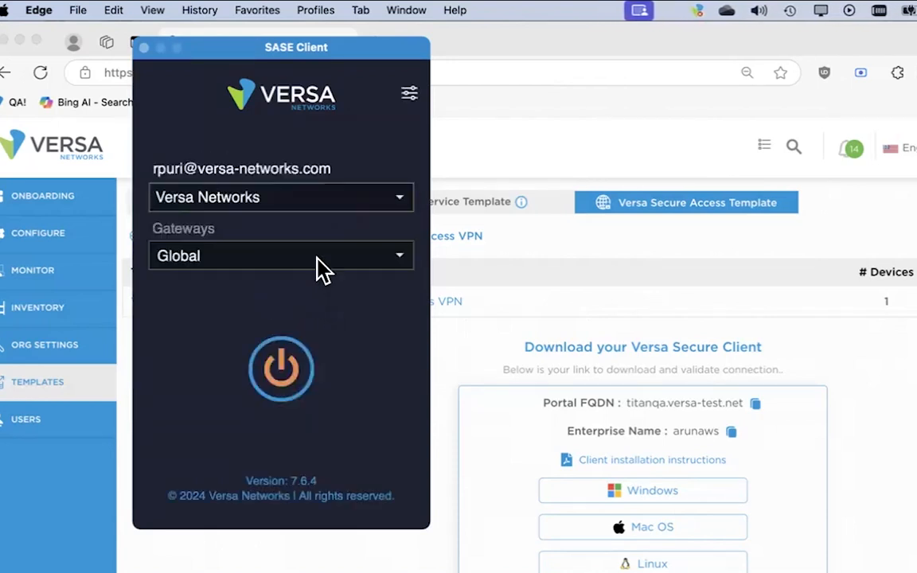
click(317, 258)
scroll(290, 402, down, 1)
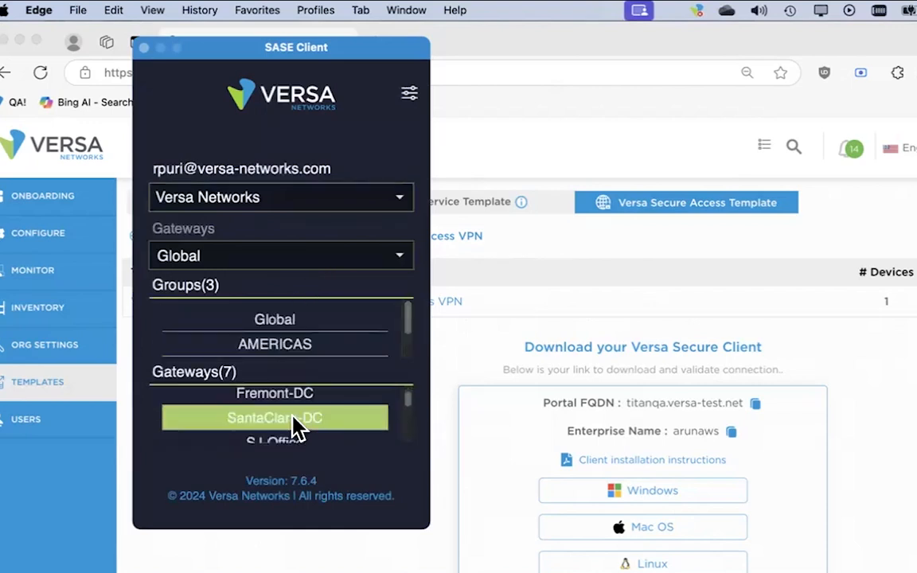
click(296, 422)
click(275, 370)
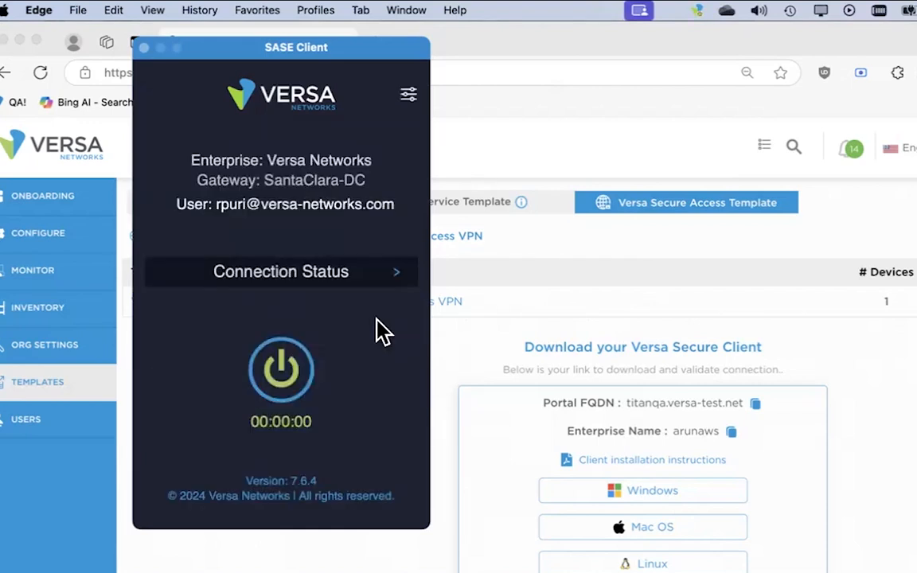
click(483, 337)
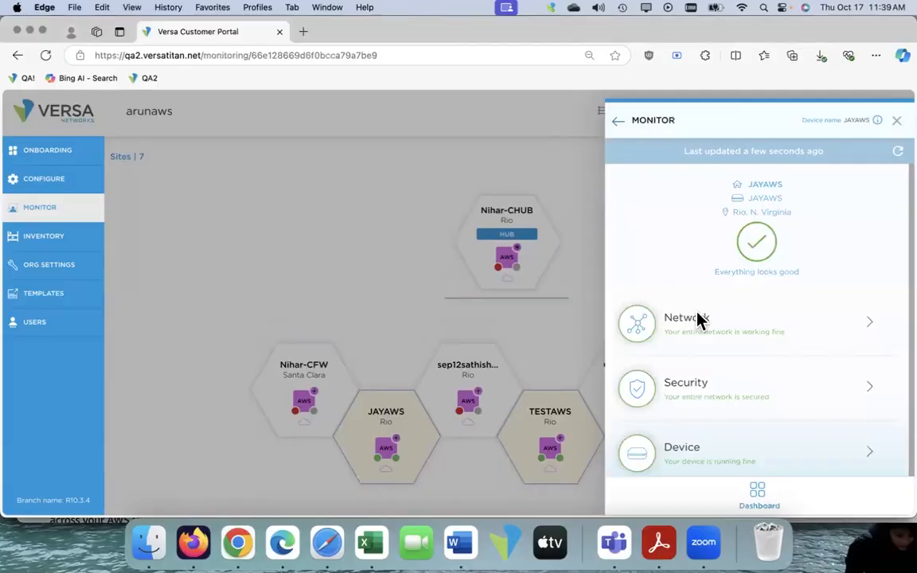
Close the JAYAWS monitoring view and open the firewall rules in the JAYAWS device's security policy configuration
scroll(700, 322, down, 1)
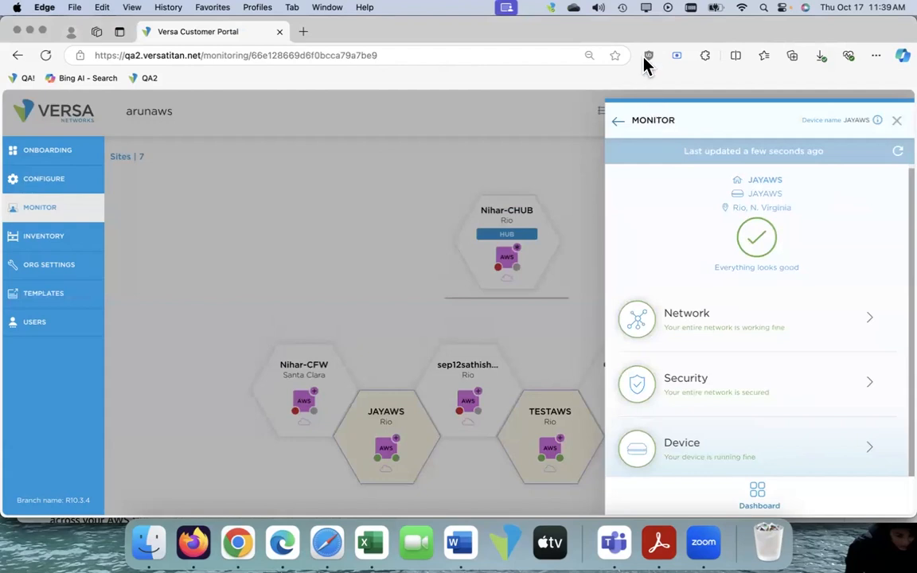
click(895, 123)
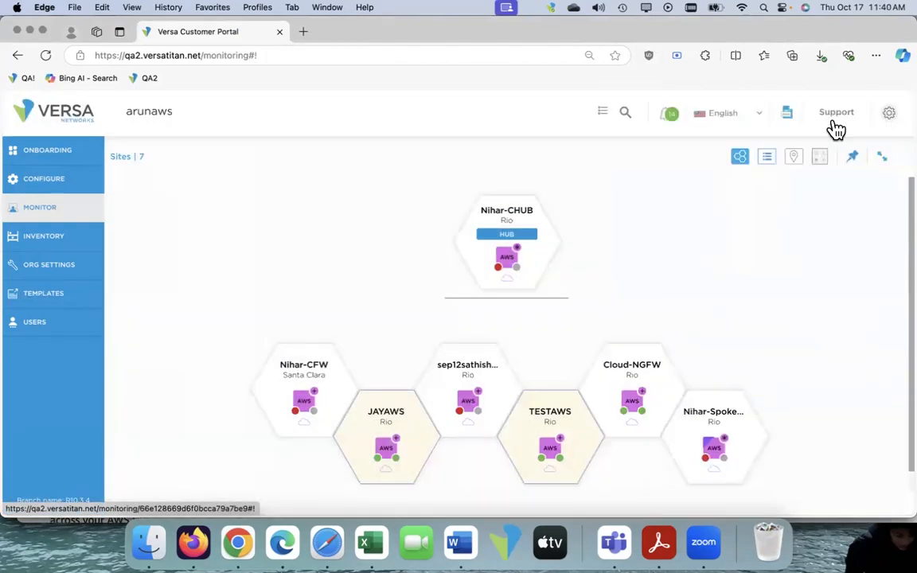
click(63, 189)
mouse_move(347, 372)
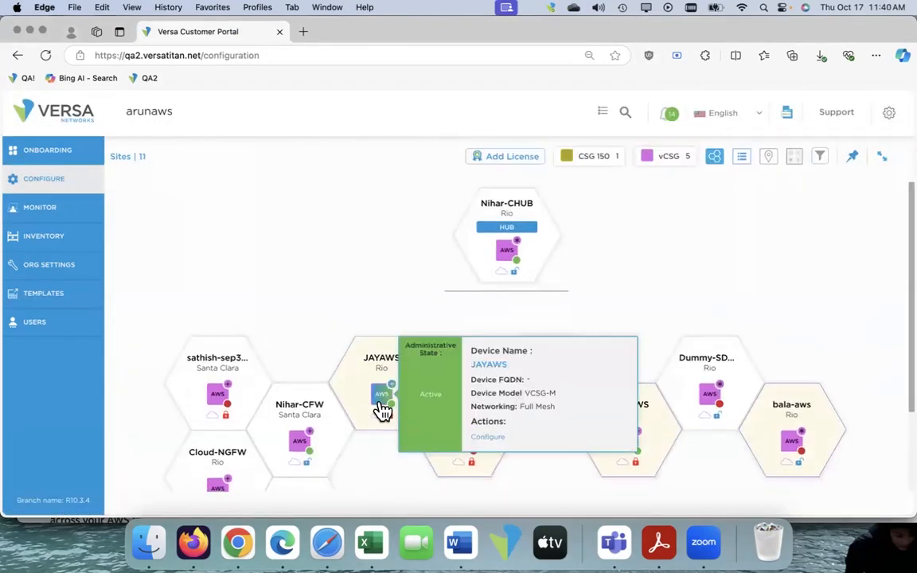
click(486, 437)
click(575, 220)
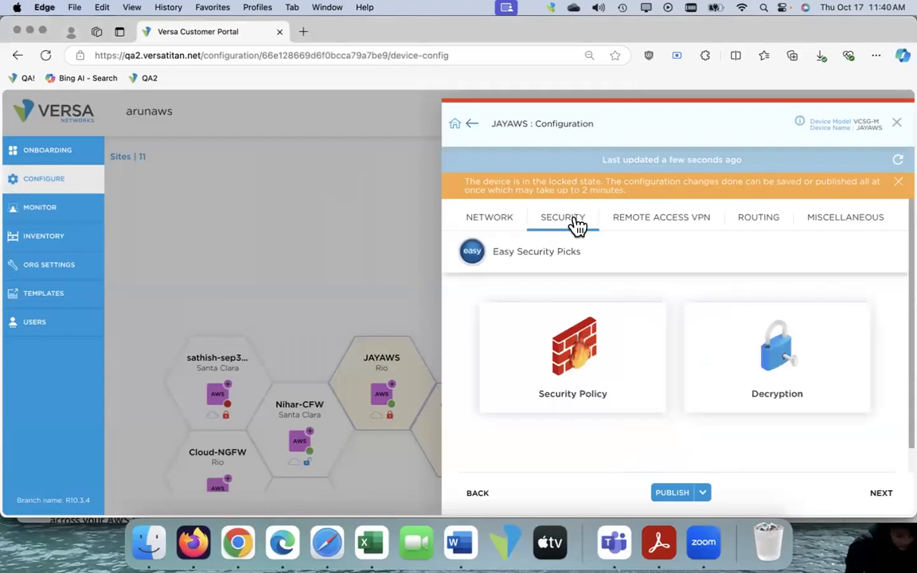
click(580, 352)
click(576, 347)
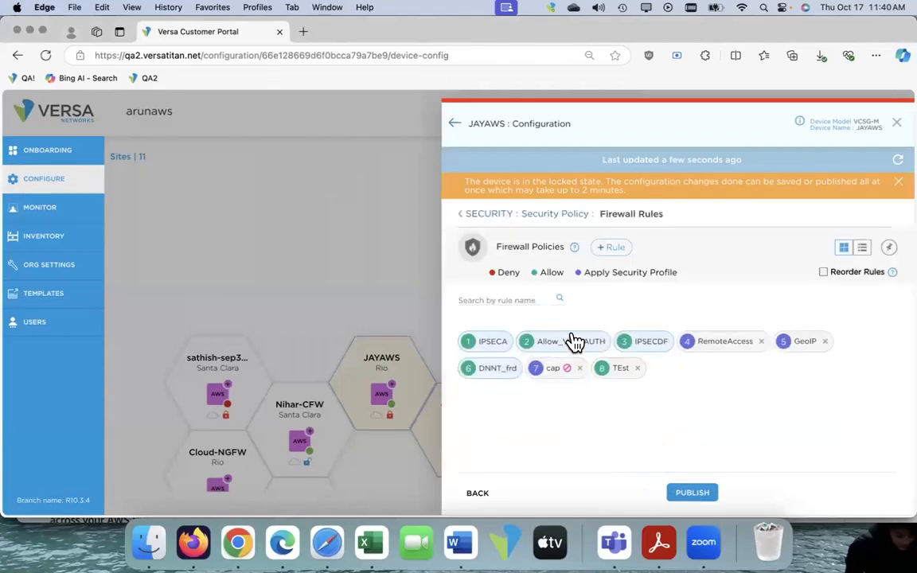
Create a new firewall rule with the name client_to_LAN
click(610, 248)
click(401, 198)
text(cle)
text(ent_to_LAN)
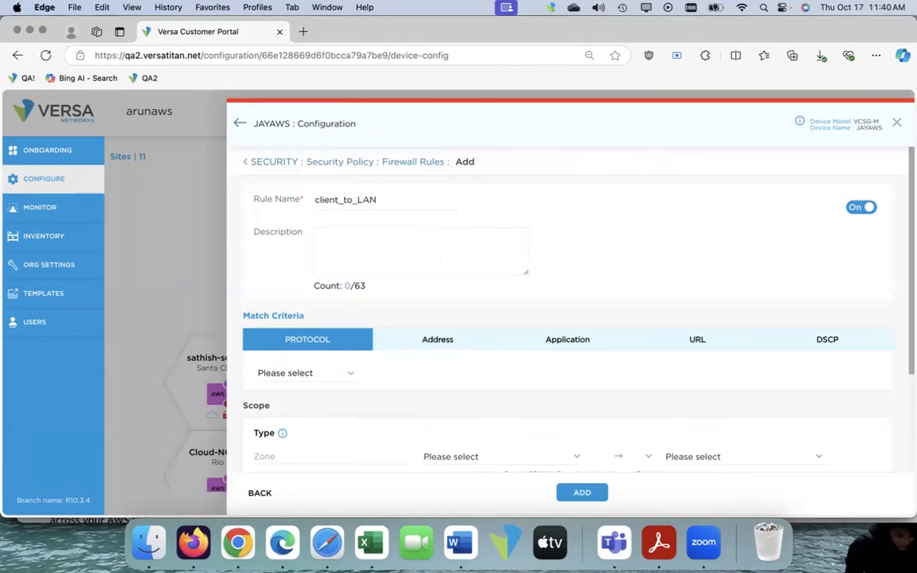
Select two source zones for the client_to_LAN rule and add it with the Allow action and no logging
scroll(420, 270, down, 4)
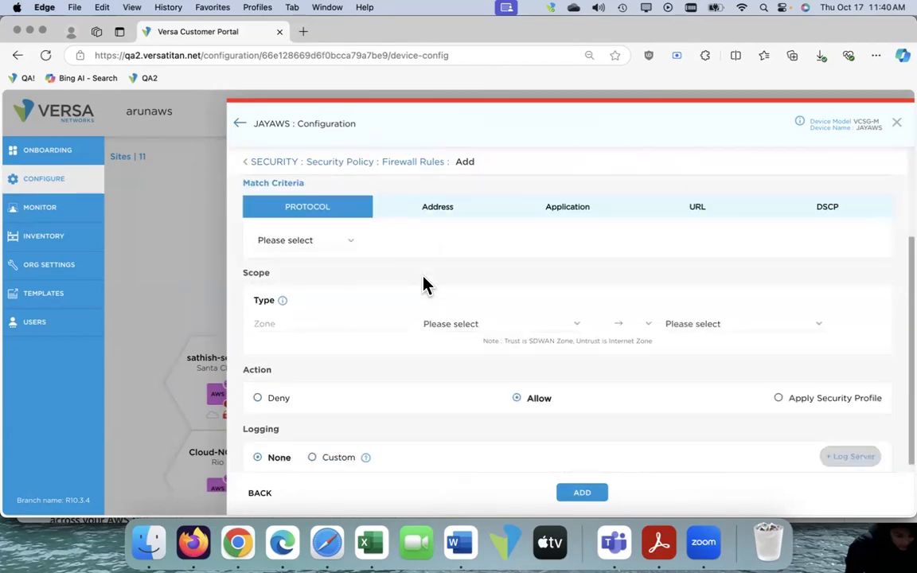
click(476, 333)
click(477, 306)
click(478, 279)
click(631, 376)
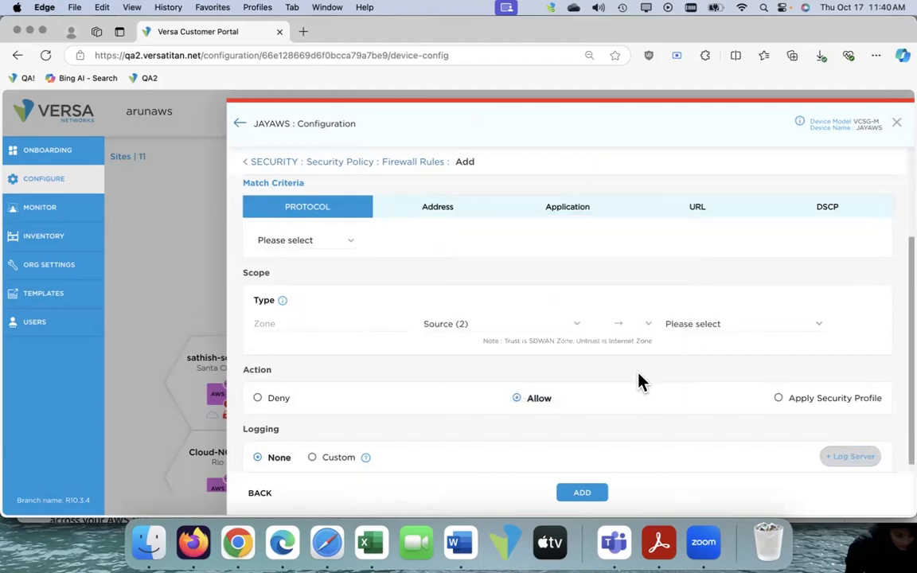
scroll(570, 368, down, 1)
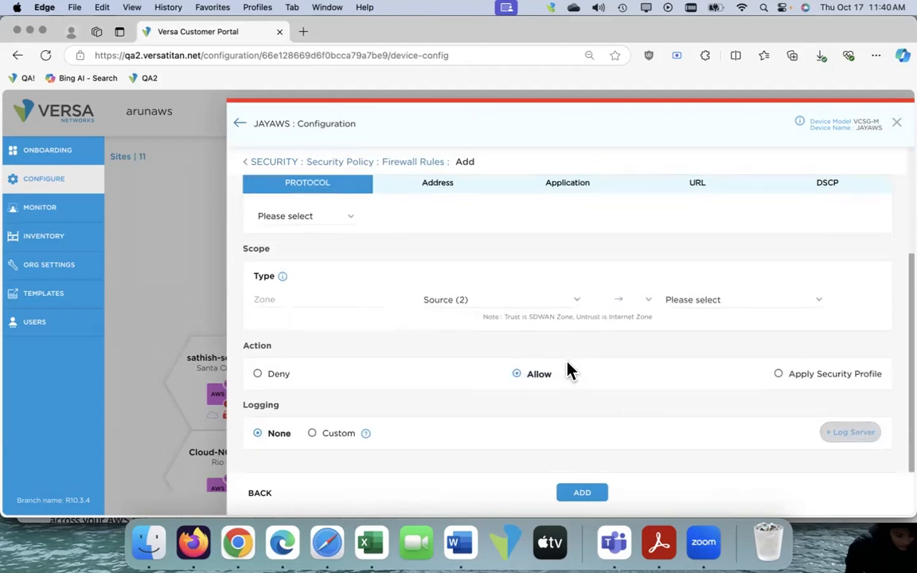
click(583, 493)
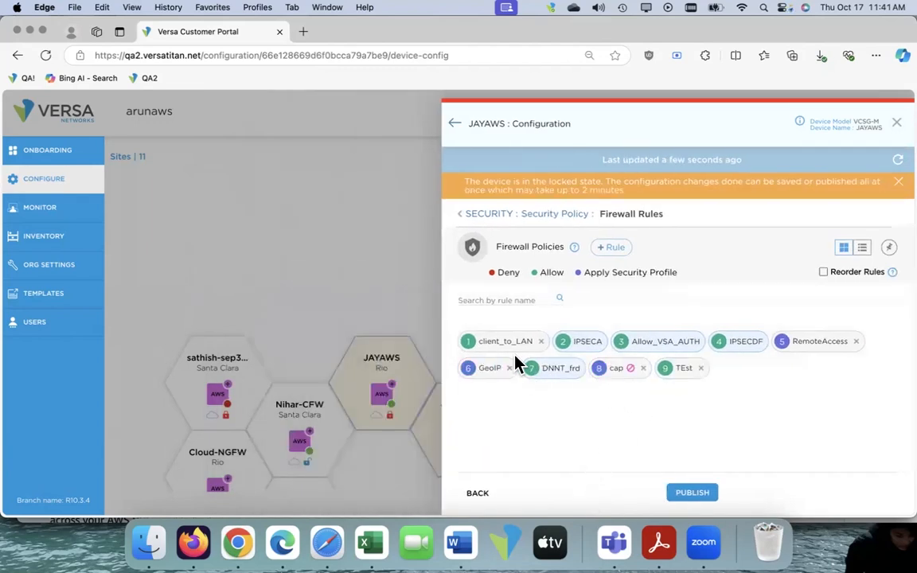
Open the client_to_LAN rule and review its match criteria, zone scope and action
click(516, 346)
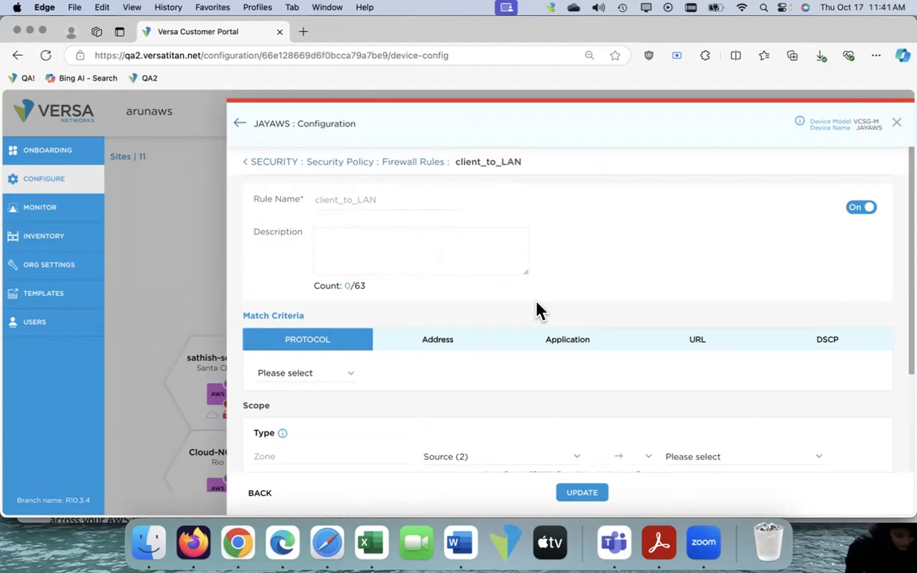
scroll(539, 312, down, 3)
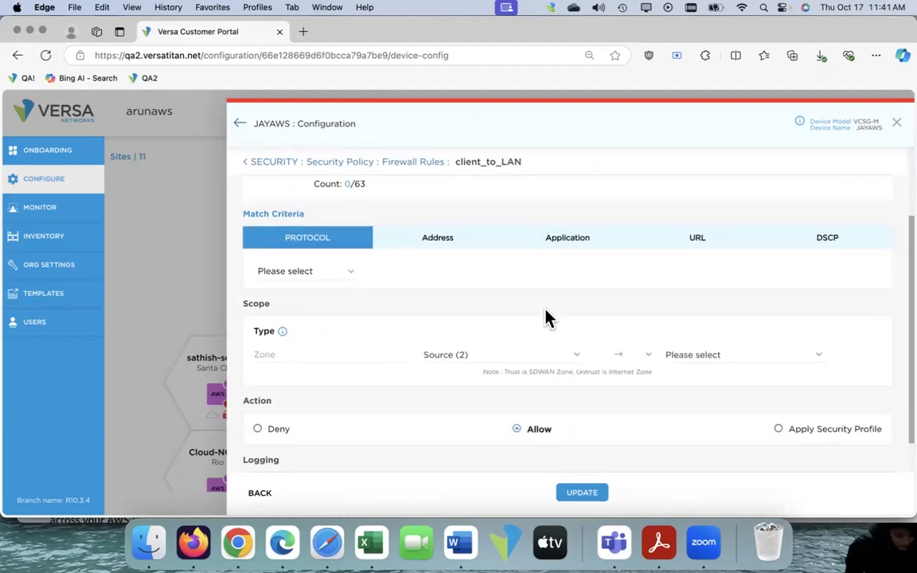
scroll(712, 367, down, 2)
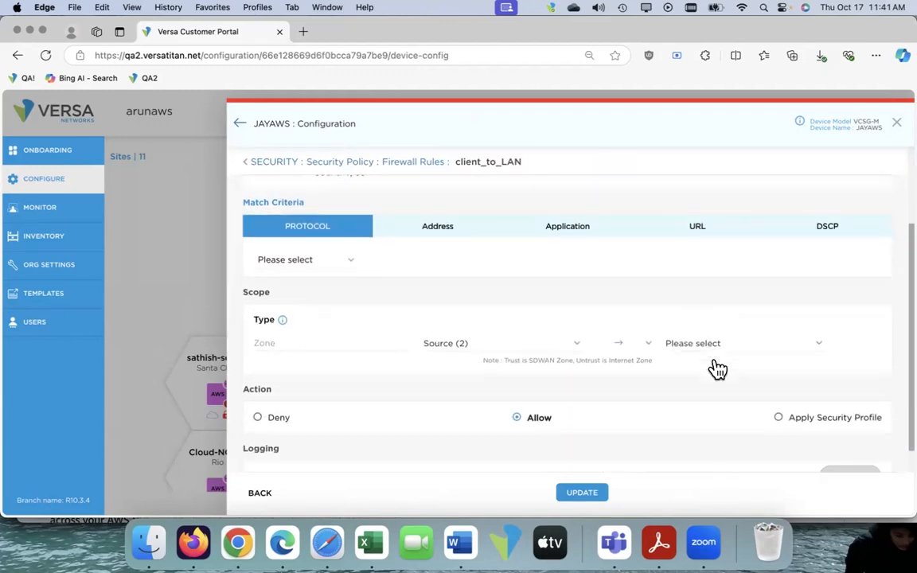
scroll(715, 365, up, 4)
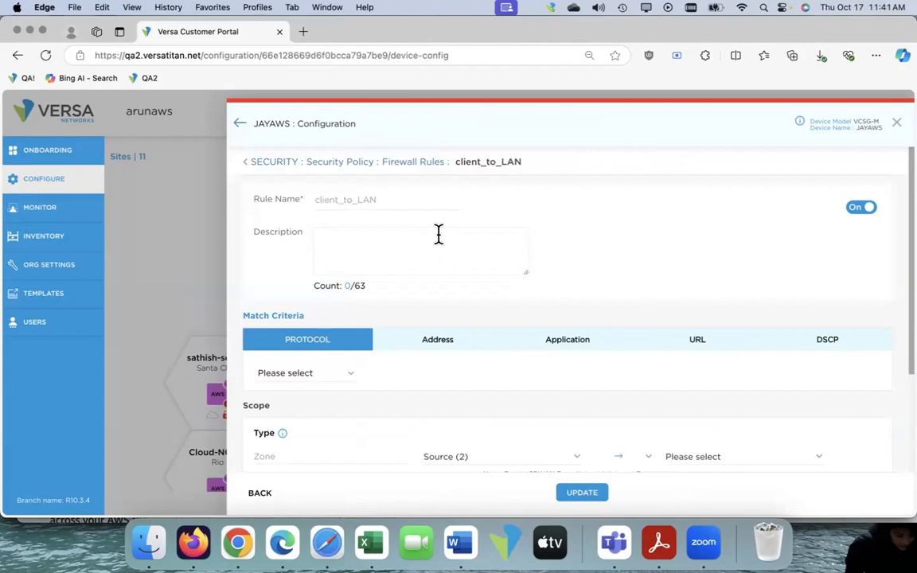